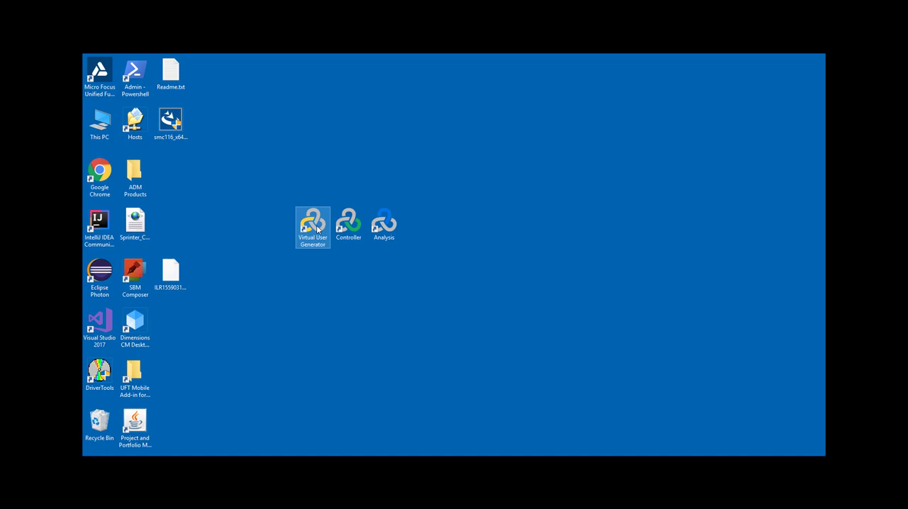
{"action": "left_click", "coordinate": [352, 234]}
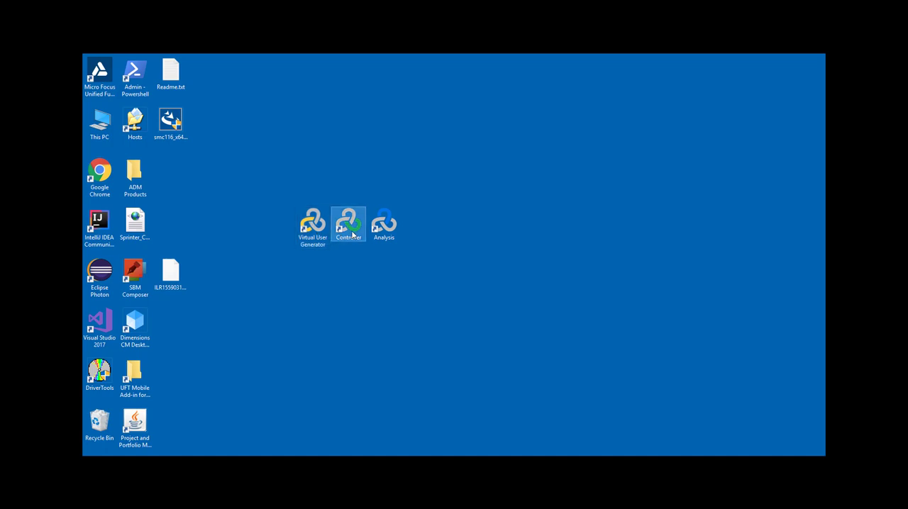
{"action": "left_click", "coordinate": [387, 235]}
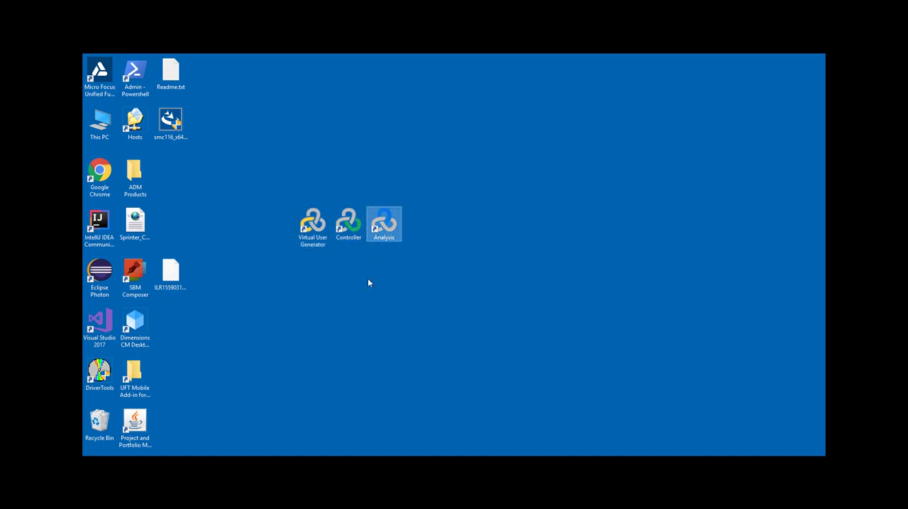
{"action": "left_click", "coordinate": [312, 228]}
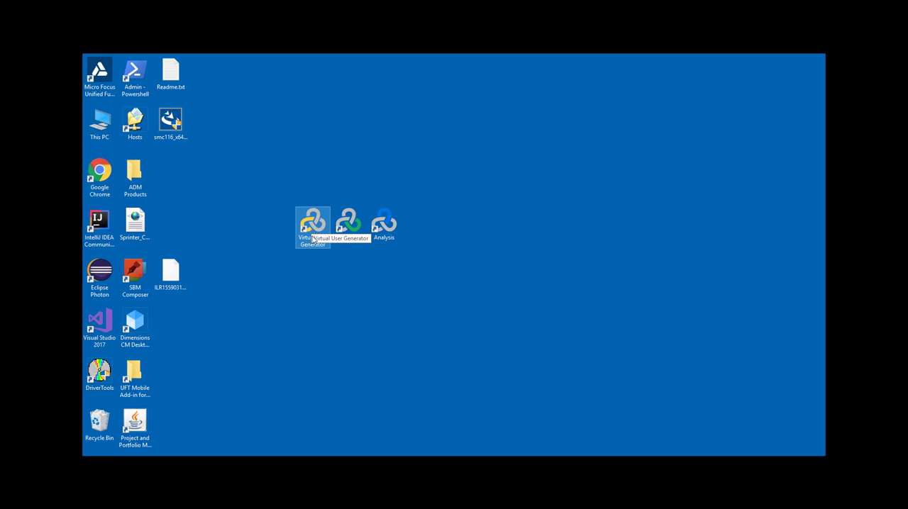
{"action": "left_click", "coordinate": [342, 229], "text": "ctrl"}
{"action": "left_click", "coordinate": [343, 228]}
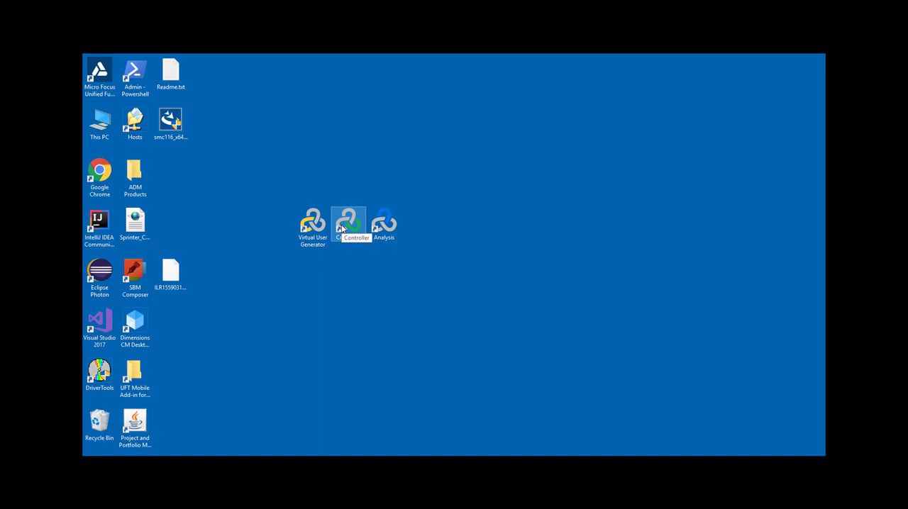
{"action": "left_click", "coordinate": [341, 228]}
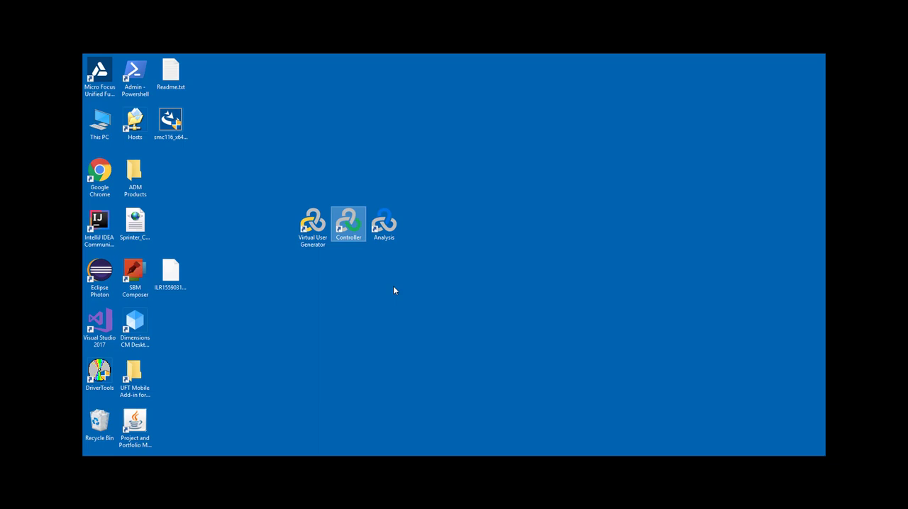
{"action": "left_click", "coordinate": [374, 244]}
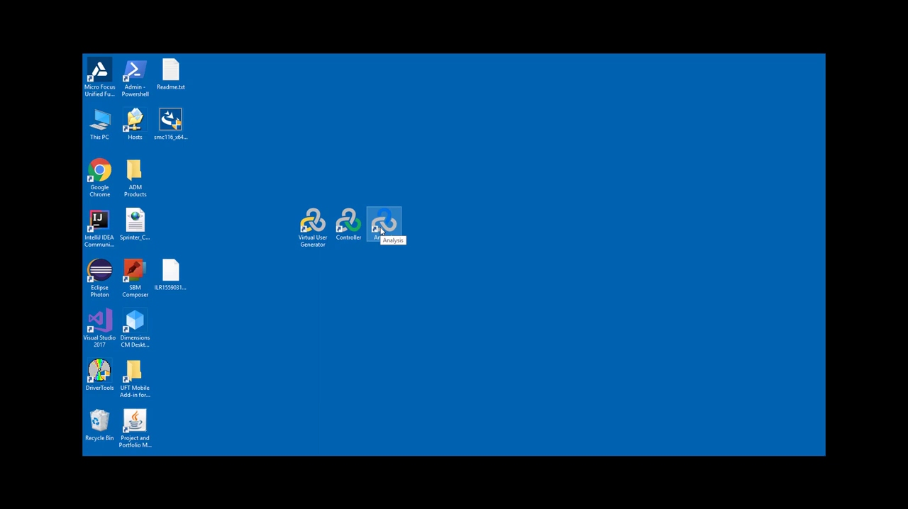
{"action": "left_click", "coordinate": [320, 289]}
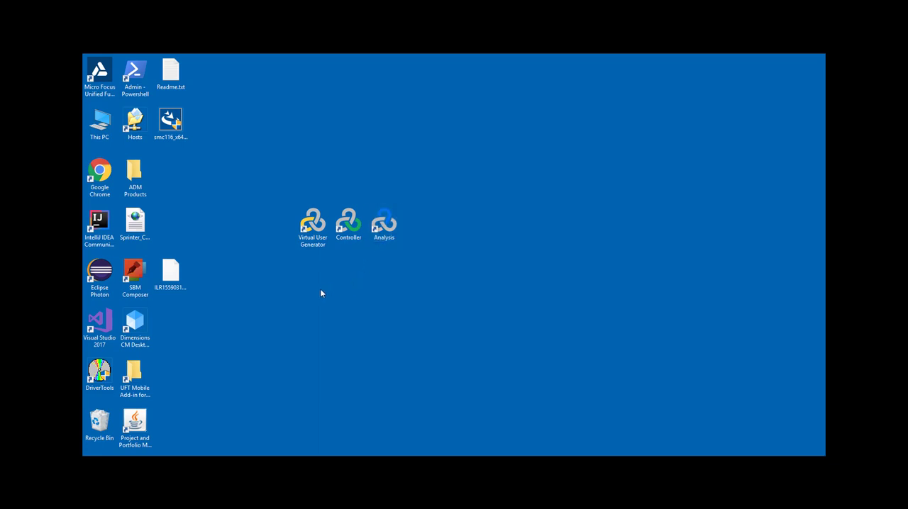
- Launch Virtual User Generator and start a new script and solution
{"action": "double_click", "coordinate": [307, 231]}
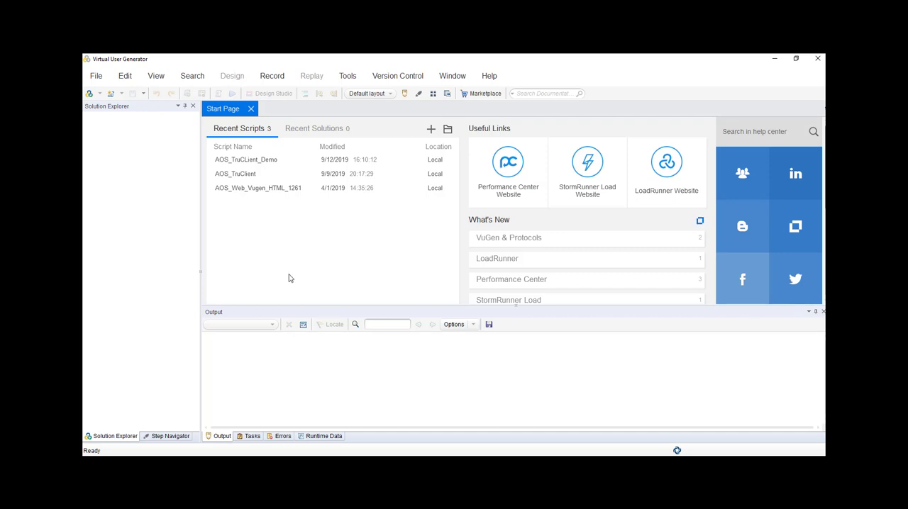
{"action": "left_click", "coordinate": [99, 76]}
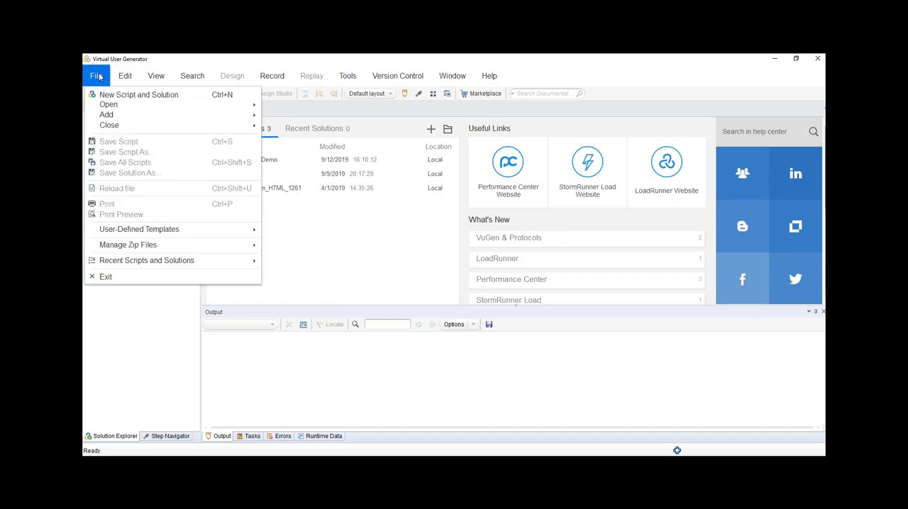
{"action": "left_click", "coordinate": [118, 96]}
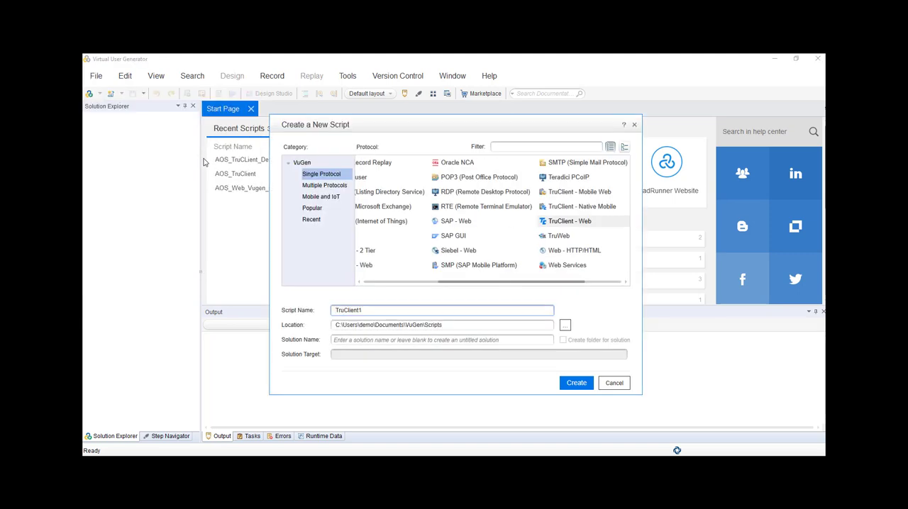
- Create a single-protocol TruClient - Web script named AOS_Demo
{"action": "left_click_drag", "start_coordinate": [481, 287], "coordinate": [381, 287]}
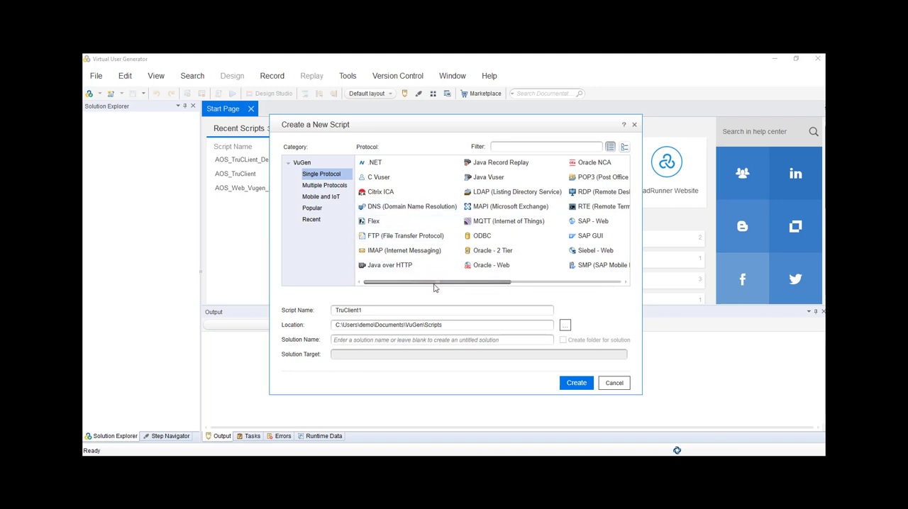
{"action": "left_click_drag", "start_coordinate": [434, 286], "coordinate": [549, 288]}
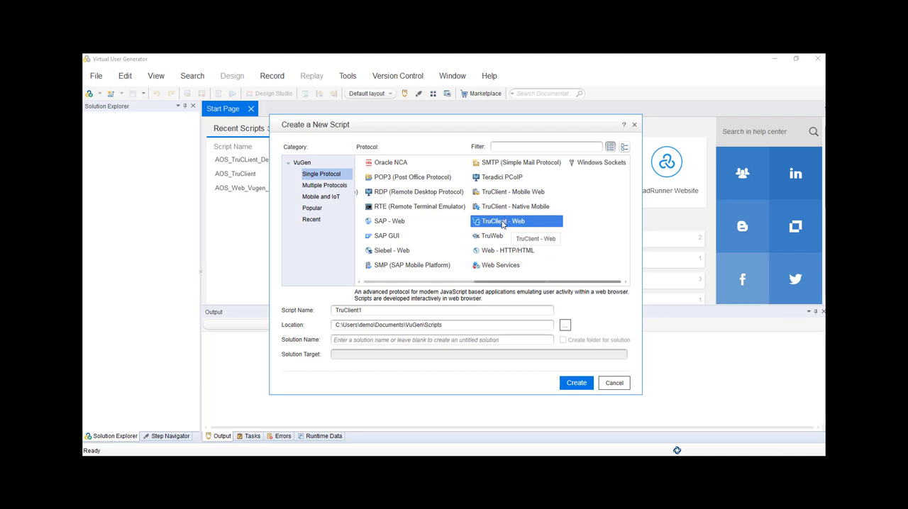
{"action": "left_click", "coordinate": [382, 311]}
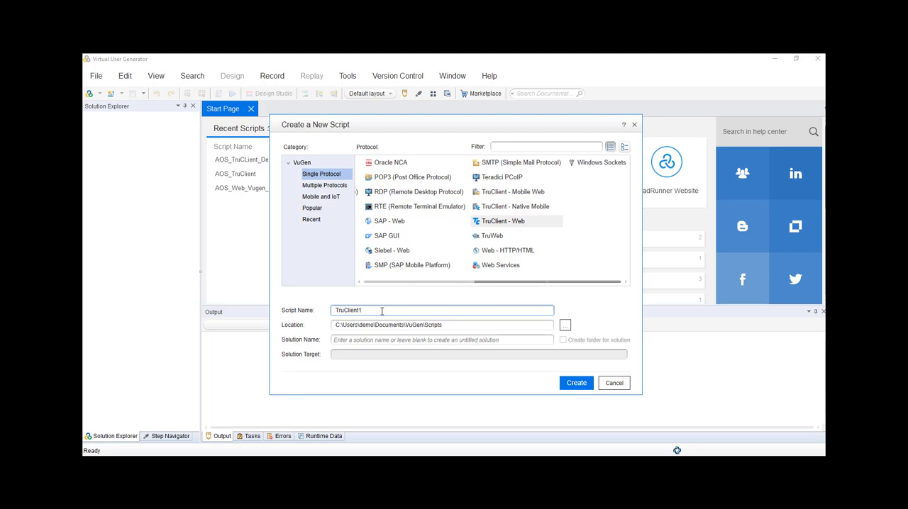
{"action": "key", "text": "BackSpace"}
{"action": "key", "text": "BackSpace"}
{"action": "key", "text": "BackSpace"}
{"action": "key", "text": "BackSpace"}
{"action": "key", "text": "BackSpace"}
{"action": "key", "text": "BackSpace"}
{"action": "key", "text": "BackSpace"}
{"action": "key", "text": "BackSpace"}
{"action": "key", "text": "BackSpace"}
{"action": "key", "text": "BackSpace"}
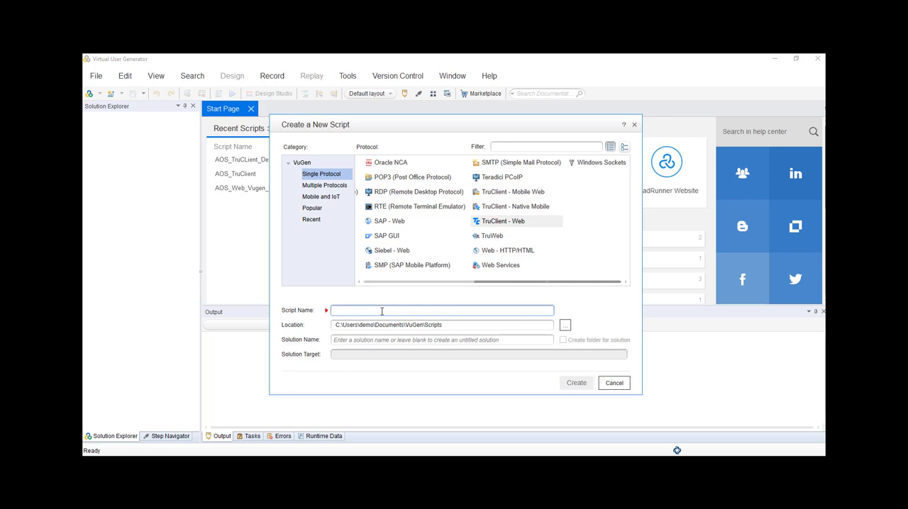
{"action": "type", "text": "AOS"}
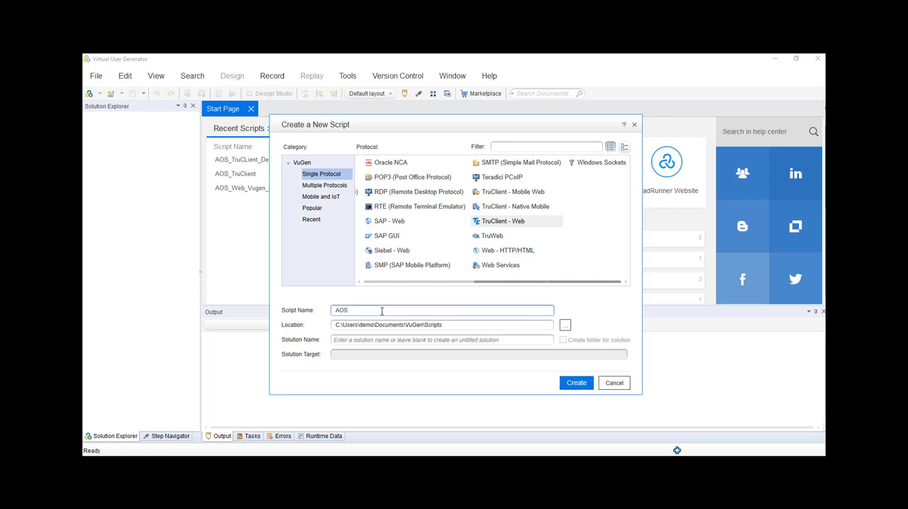
{"action": "type", "text": "_Demo"}
{"action": "left_click", "coordinate": [577, 385]}
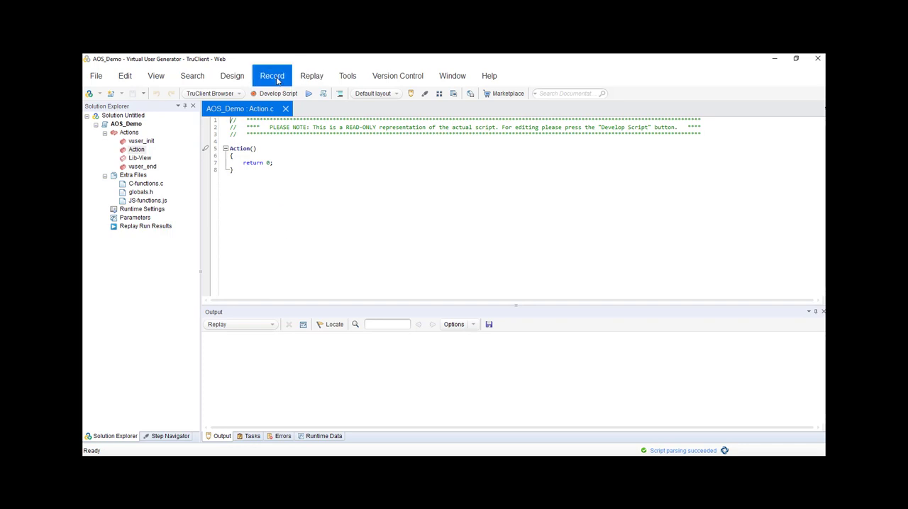
{"action": "left_click", "coordinate": [276, 80]}
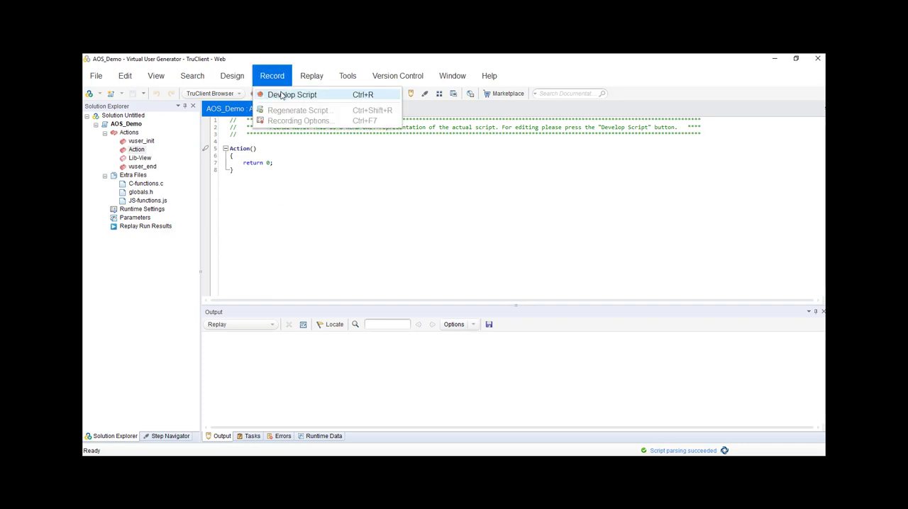
{"action": "left_click", "coordinate": [281, 95]}
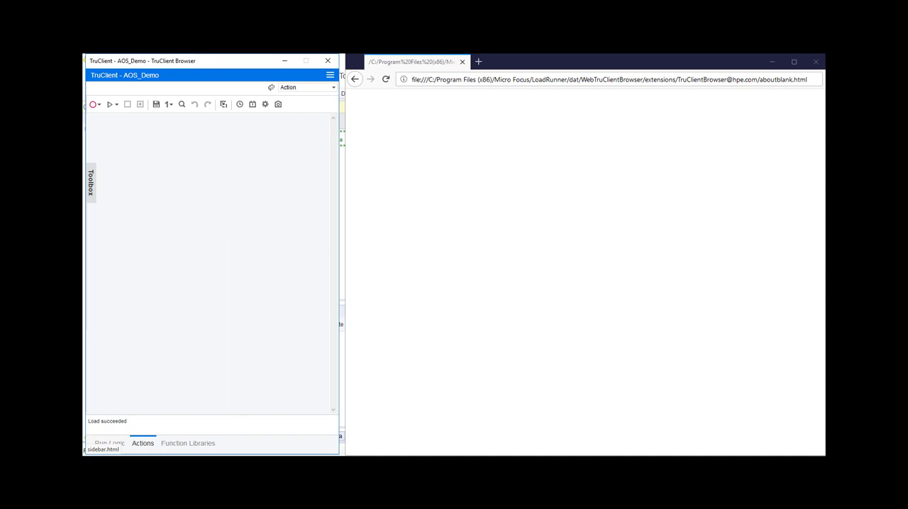
{"action": "key", "text": "alt+Tab"}
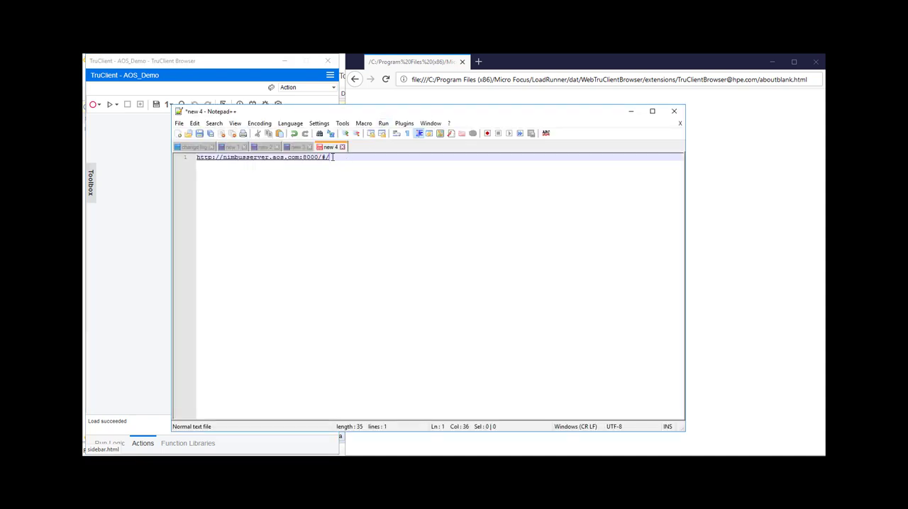
{"action": "left_click_drag", "start_coordinate": [332, 157], "coordinate": [171, 157]}
{"action": "key", "text": "ctrl+c"}
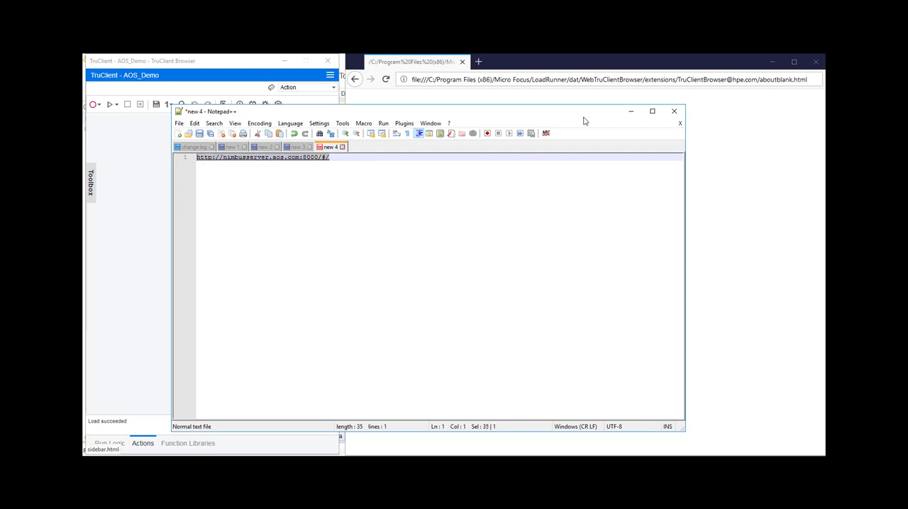
{"action": "left_click", "coordinate": [631, 111]}
{"action": "left_click", "coordinate": [523, 81]}
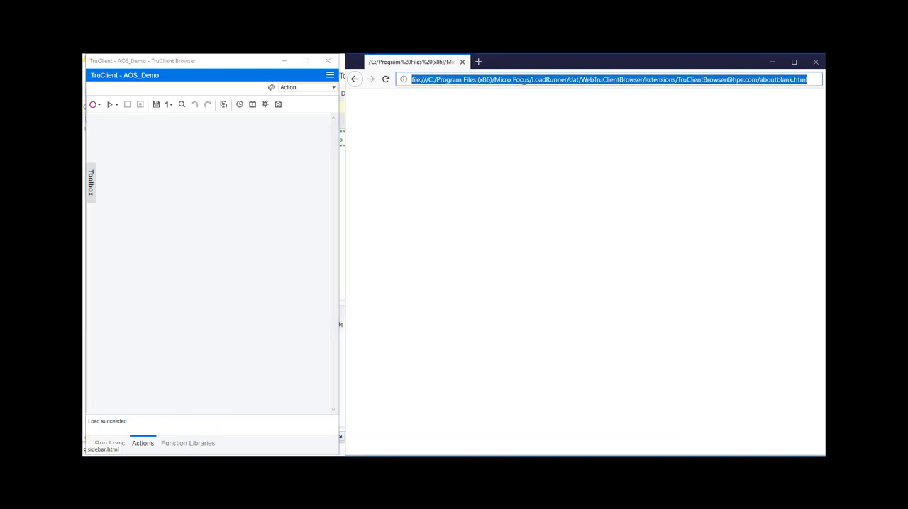
{"action": "key", "text": "ctrl+v"}
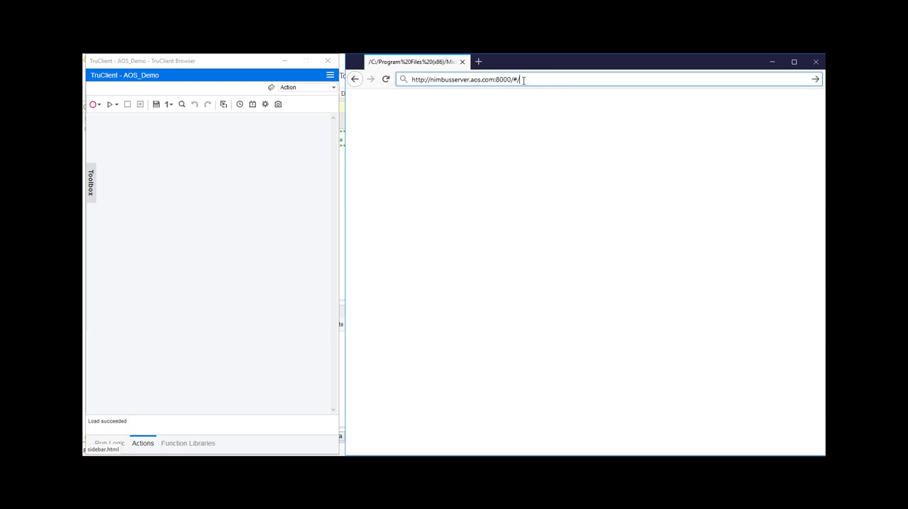
{"action": "key", "text": "Return"}
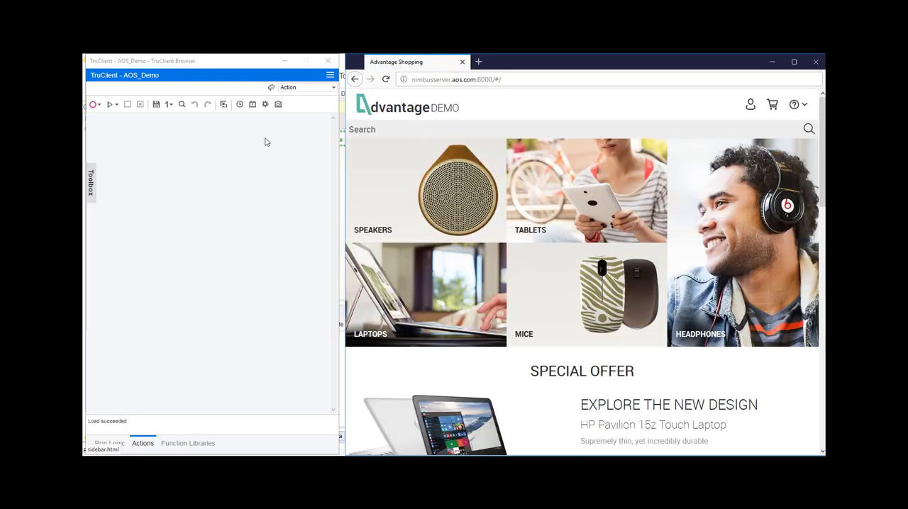
- Start recording and open the HP Chromebook 14 G1(ES) product page from the Laptops category
{"action": "left_click", "coordinate": [92, 105]}
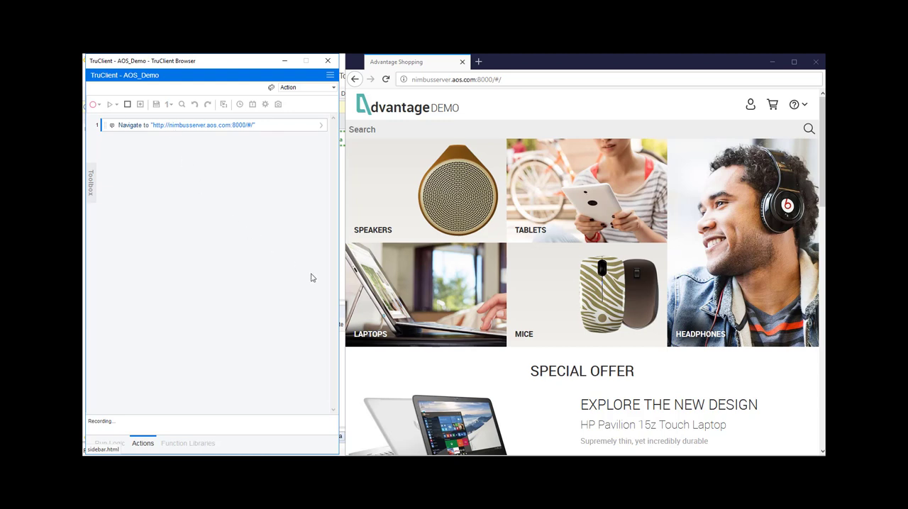
{"action": "left_click", "coordinate": [417, 292]}
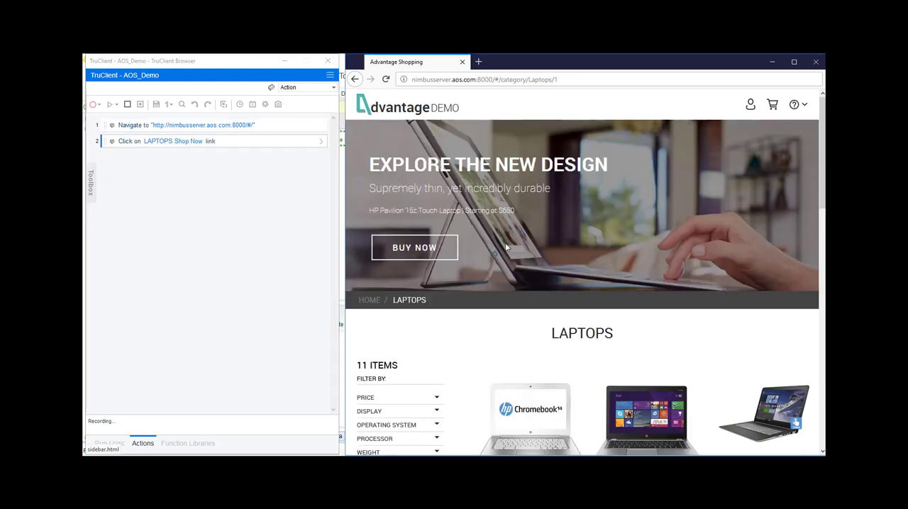
{"action": "scroll", "coordinate": [505, 243], "scroll_direction": "down", "scroll_amount": 1}
{"action": "scroll", "coordinate": [506, 246], "scroll_direction": "down", "scroll_amount": 1}
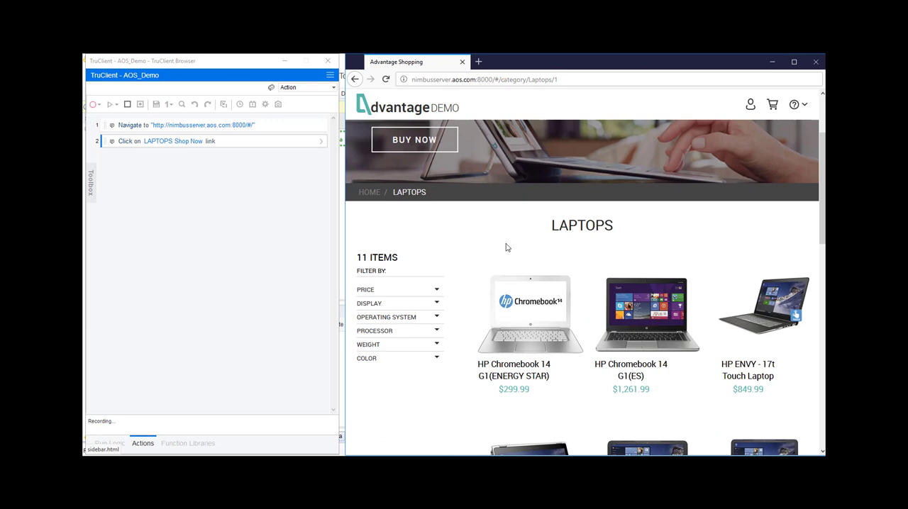
{"action": "left_click", "coordinate": [637, 323]}
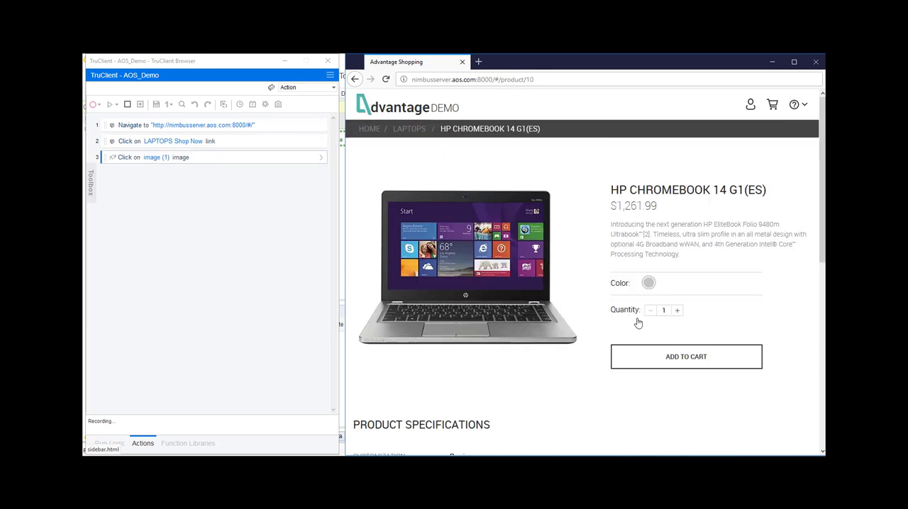
- Record adding the laptop to the cart and returning to the home page, ending the recording there
{"action": "left_click", "coordinate": [687, 363]}
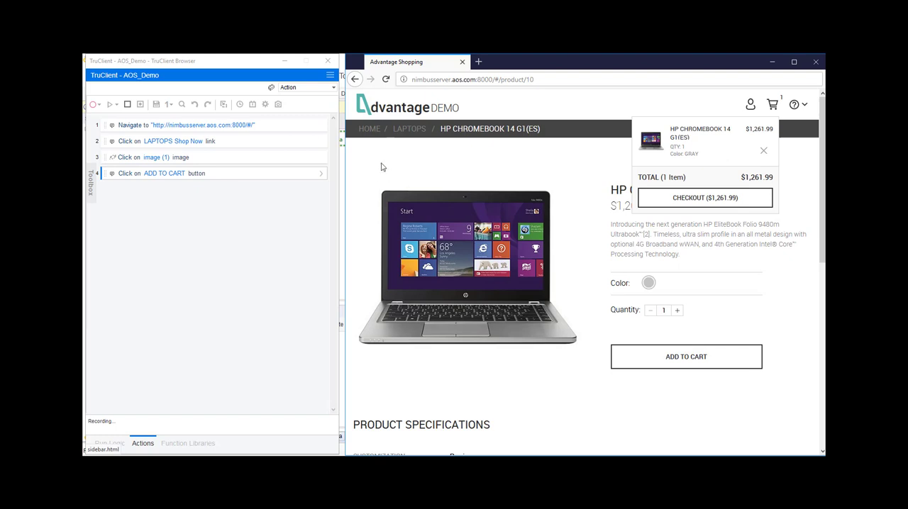
{"action": "left_click", "coordinate": [368, 130]}
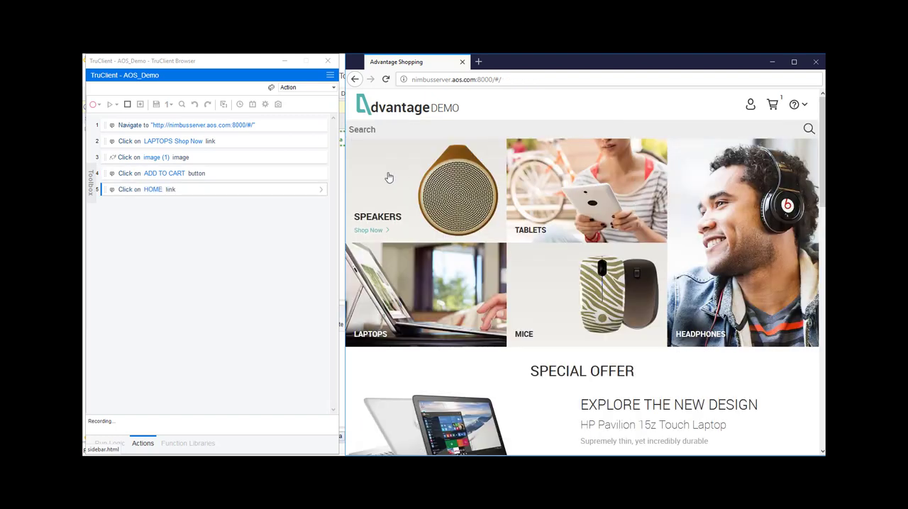
{"action": "left_click", "coordinate": [127, 104]}
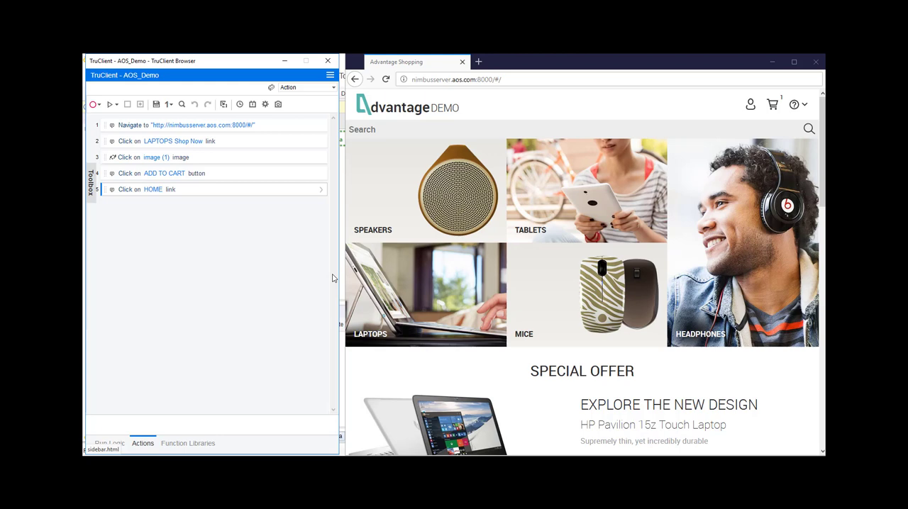
- Surround the recorded step that opens the site address with a transaction named Navigate to URL
{"action": "left_click", "coordinate": [283, 129]}
{"action": "right_click", "coordinate": [283, 129]}
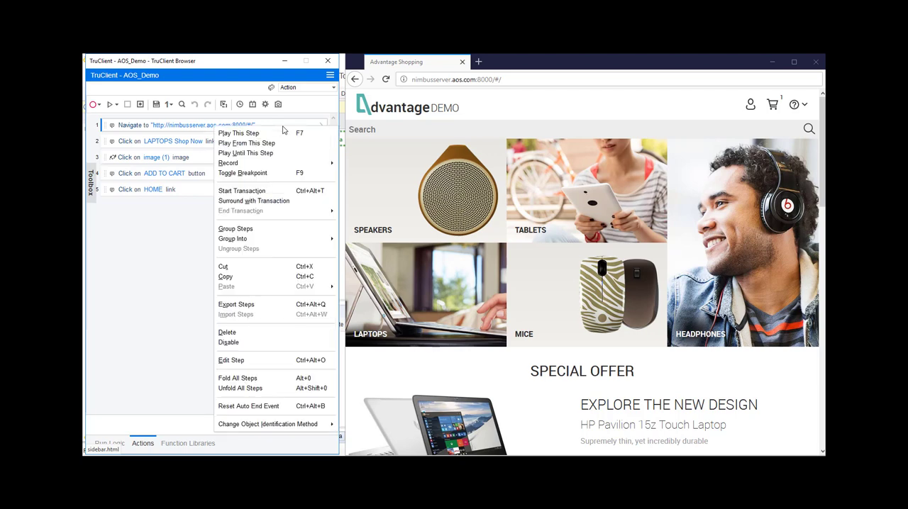
{"action": "left_click", "coordinate": [264, 201]}
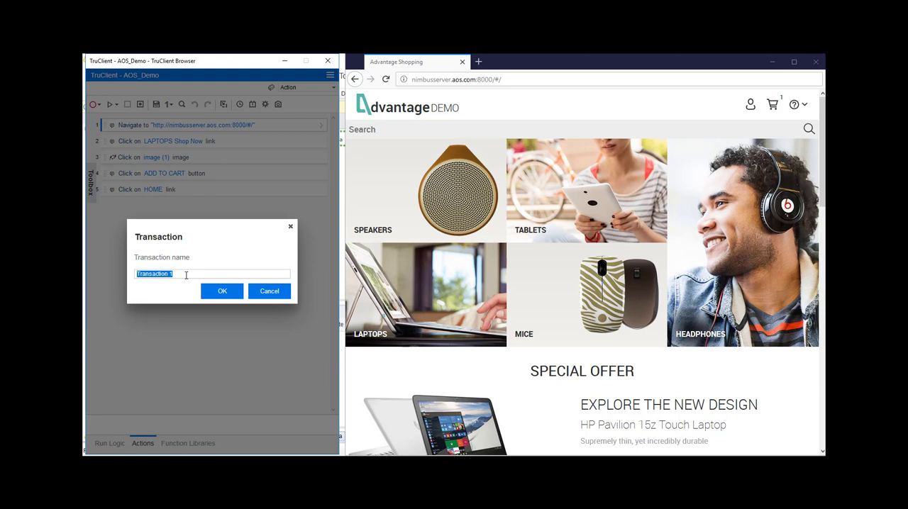
{"action": "type", "text": "NAvigate to URL"}
{"action": "left_click", "coordinate": [223, 291]}
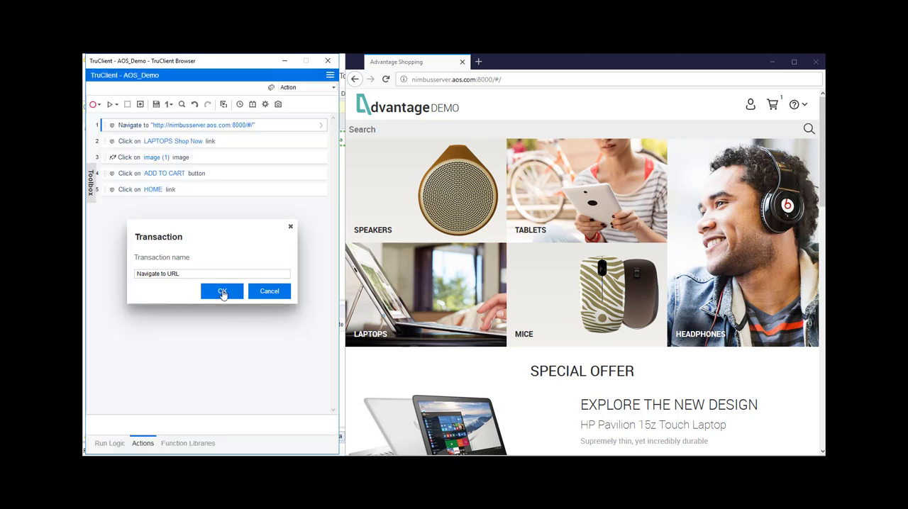
- Start a transaction named Select and choose at the recorded LAPTOPS Shop Now link step
{"action": "left_click", "coordinate": [232, 173]}
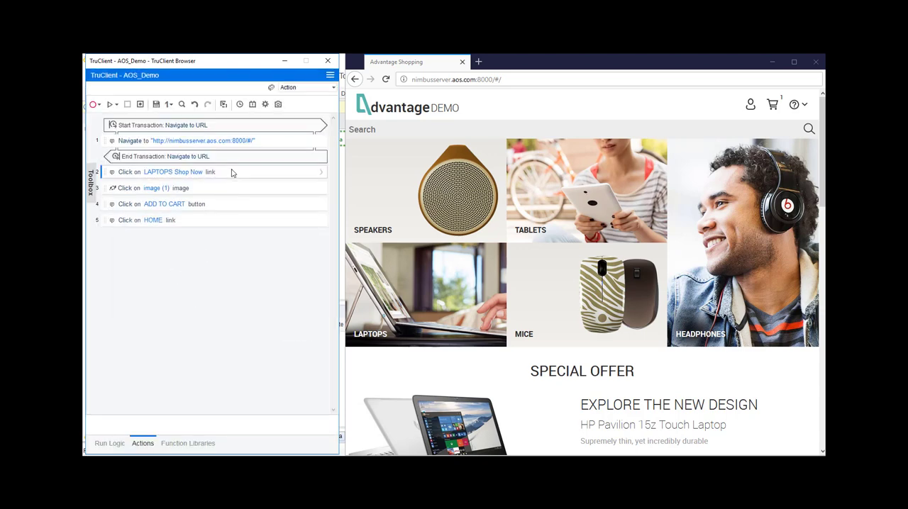
{"action": "right_click", "coordinate": [232, 173]}
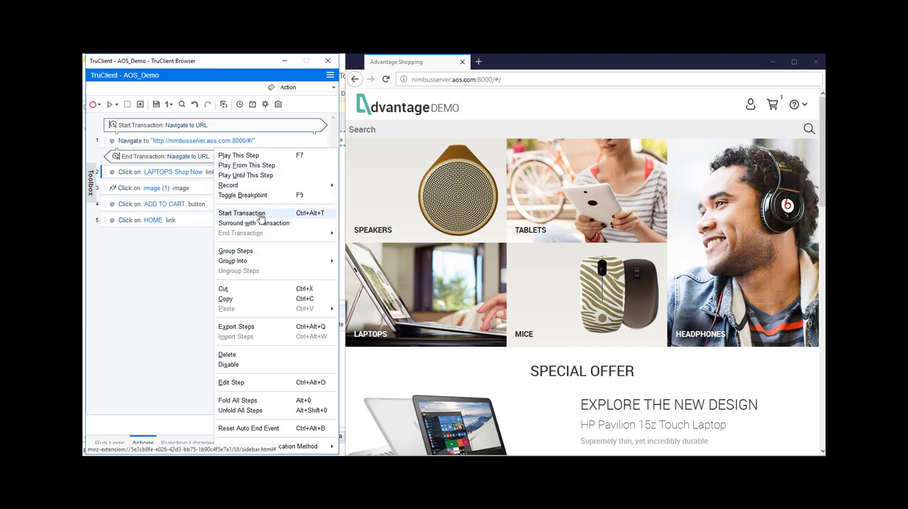
{"action": "left_click", "coordinate": [241, 213]}
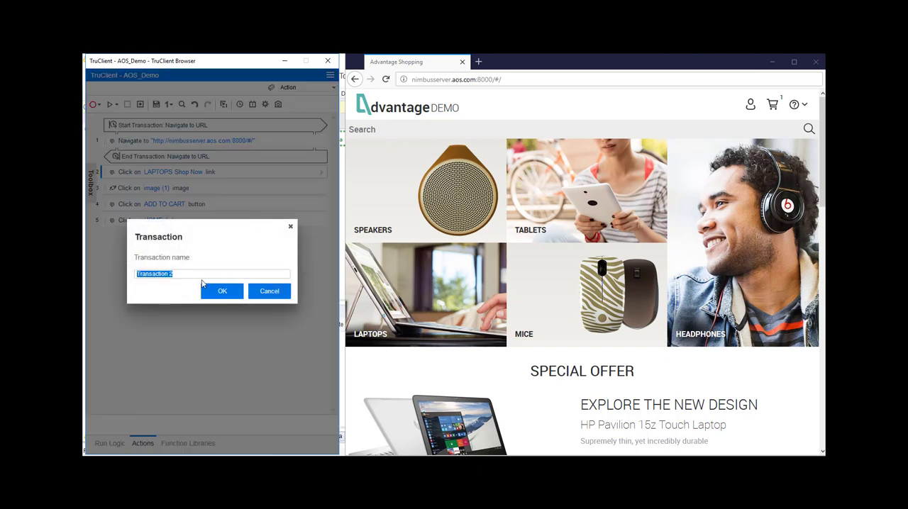
{"action": "type", "text": "Select and Choose"}
{"action": "left_click", "coordinate": [209, 292]}
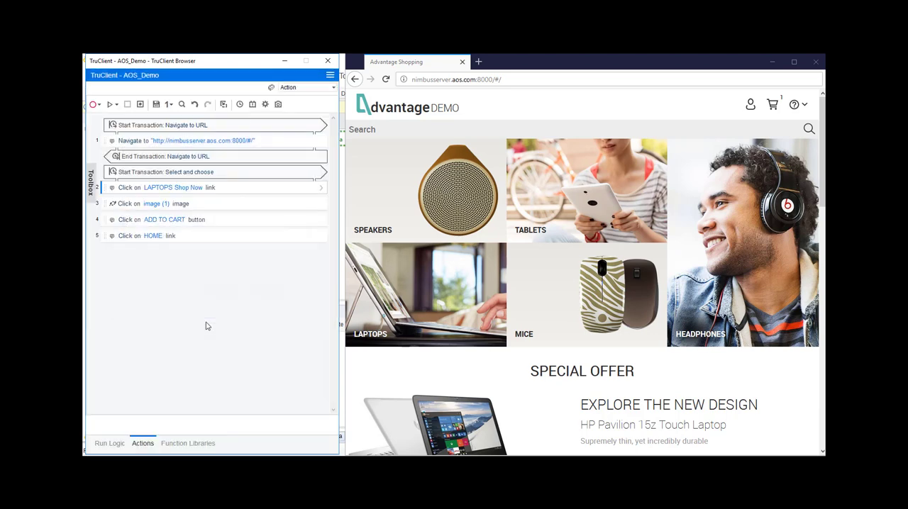
- End the Select and choose transaction after the recorded step that opens the product image
{"action": "left_click", "coordinate": [205, 205]}
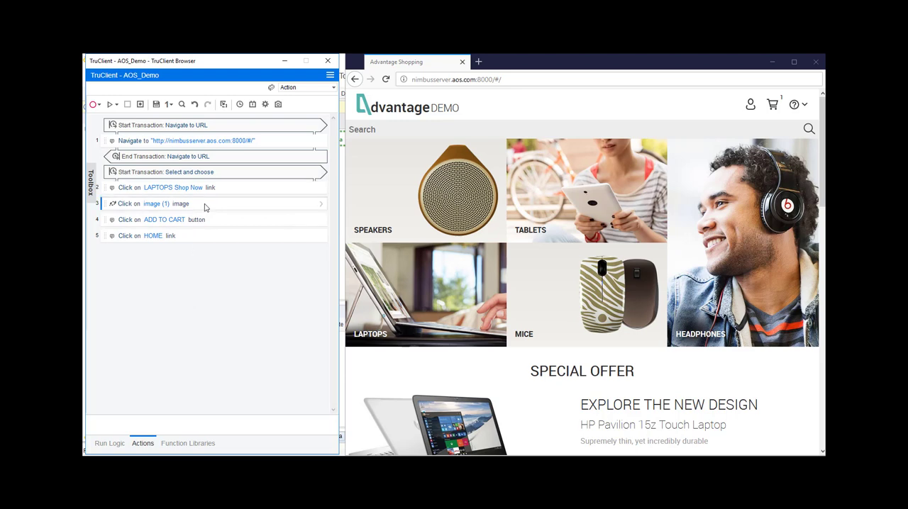
{"action": "right_click", "coordinate": [205, 207]}
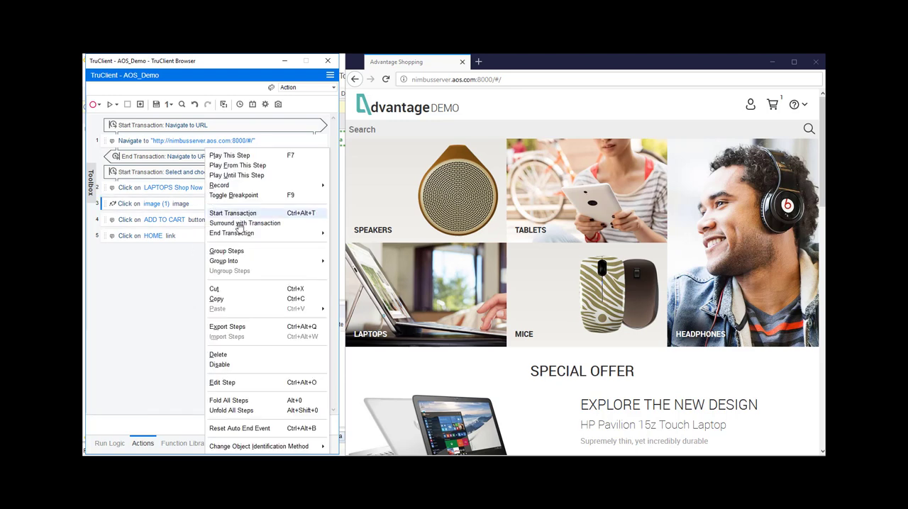
{"action": "mouse_move", "coordinate": [241, 238]}
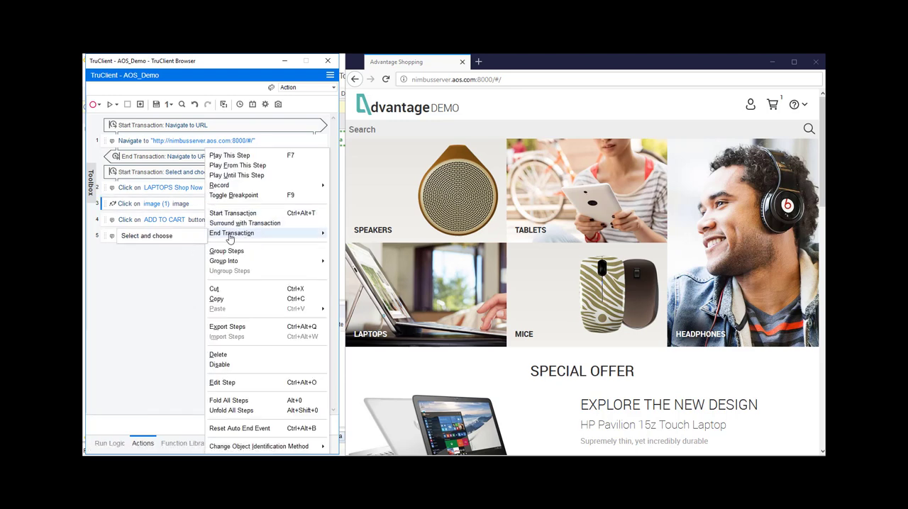
{"action": "left_click", "coordinate": [179, 242]}
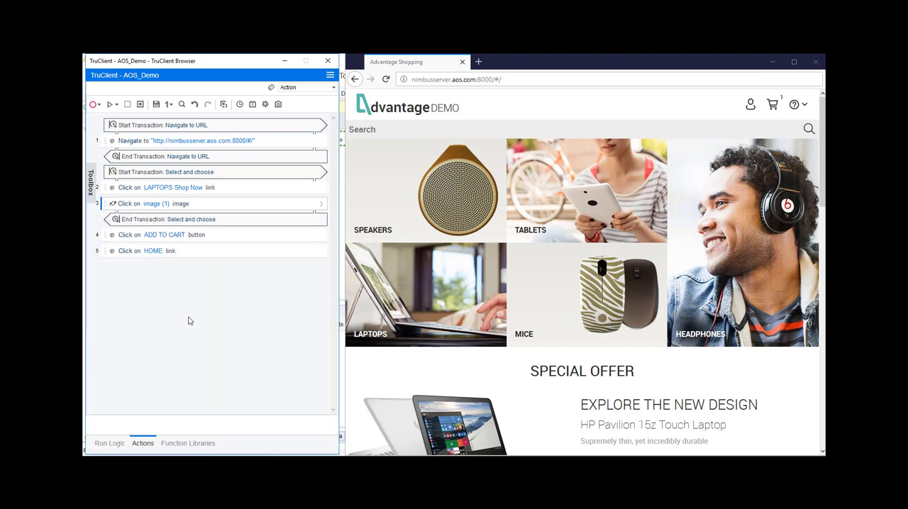
- Surround the recorded ADD TO CART step with a transaction named Add cart
{"action": "left_click", "coordinate": [227, 241]}
{"action": "right_click", "coordinate": [227, 241]}
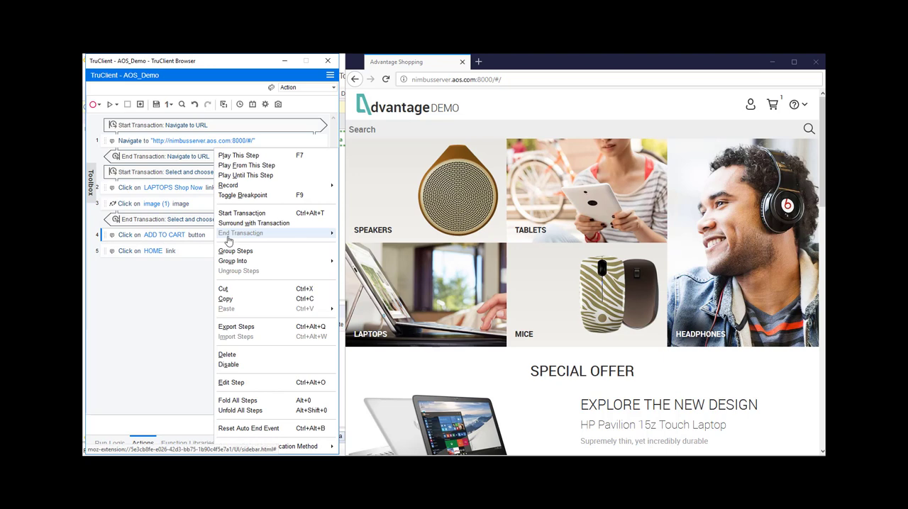
{"action": "left_click", "coordinate": [248, 224]}
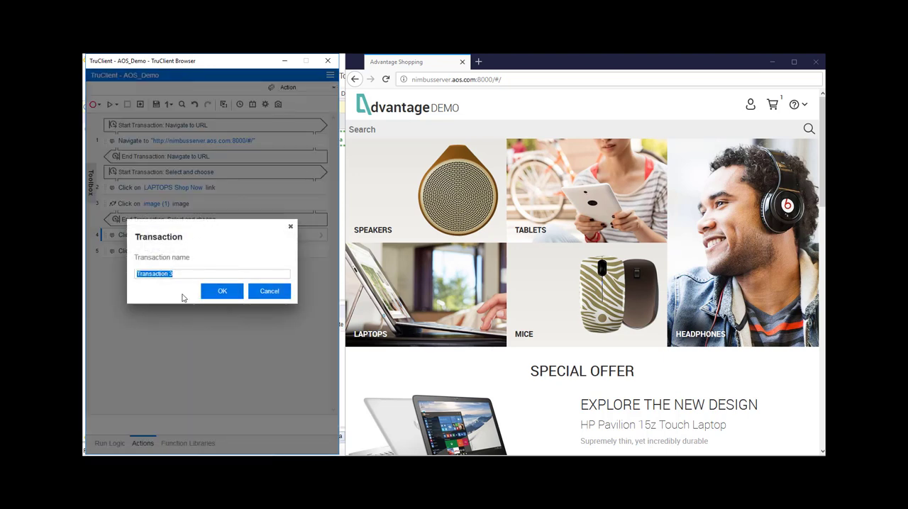
{"action": "type", "text": "Add cart"}
{"action": "left_click", "coordinate": [219, 292]}
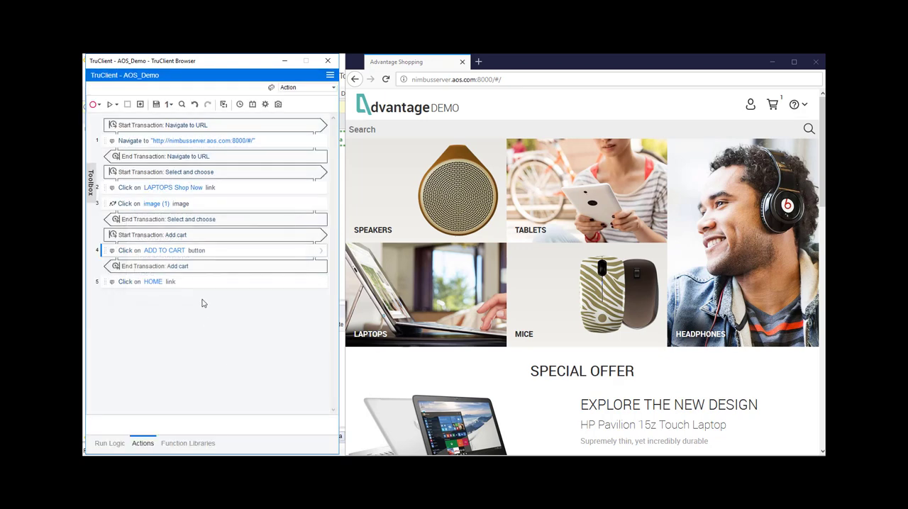
- Surround the recorded HOME link step with a transaction named Home
{"action": "right_click", "coordinate": [207, 284]}
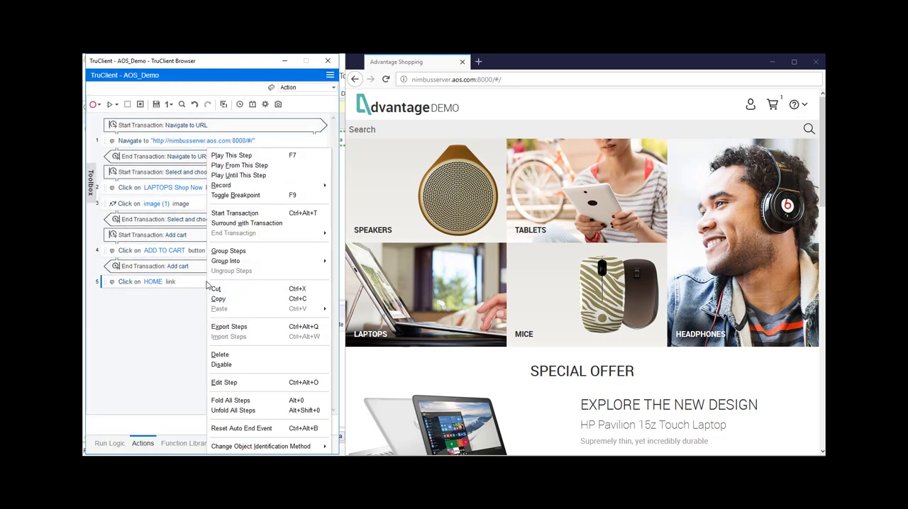
{"action": "left_click", "coordinate": [250, 224]}
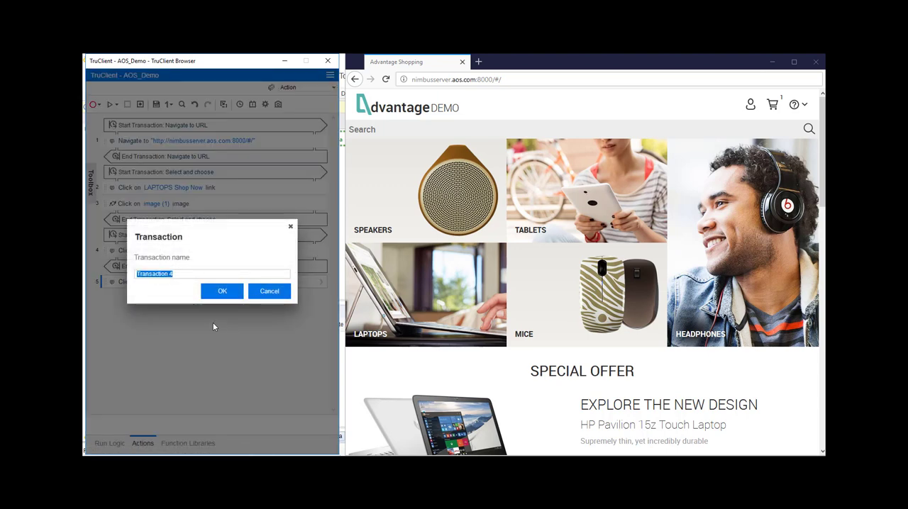
{"action": "type", "text": "Home"}
{"action": "left_click", "coordinate": [222, 293]}
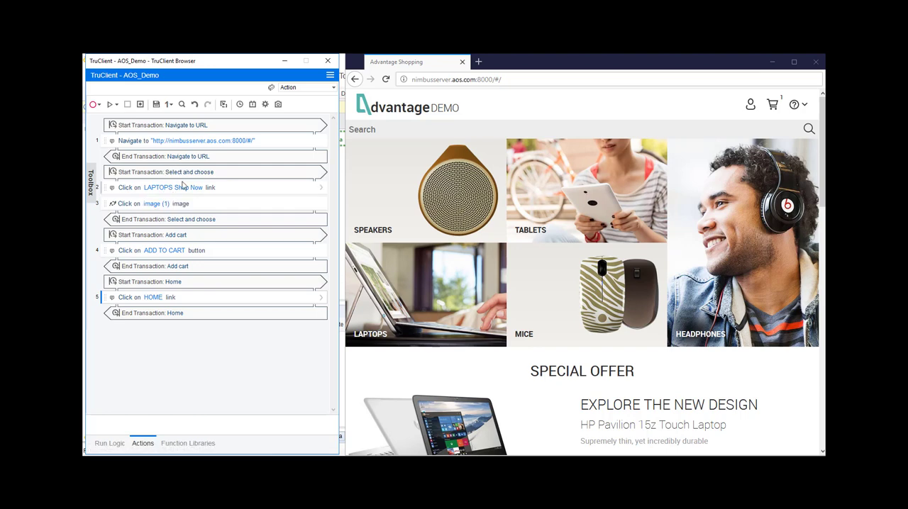
- Group the LAPTOPS Shop Now and product image steps into a function named item in a new library AOSItem, replacing them with a function call
{"action": "left_click", "coordinate": [241, 189]}
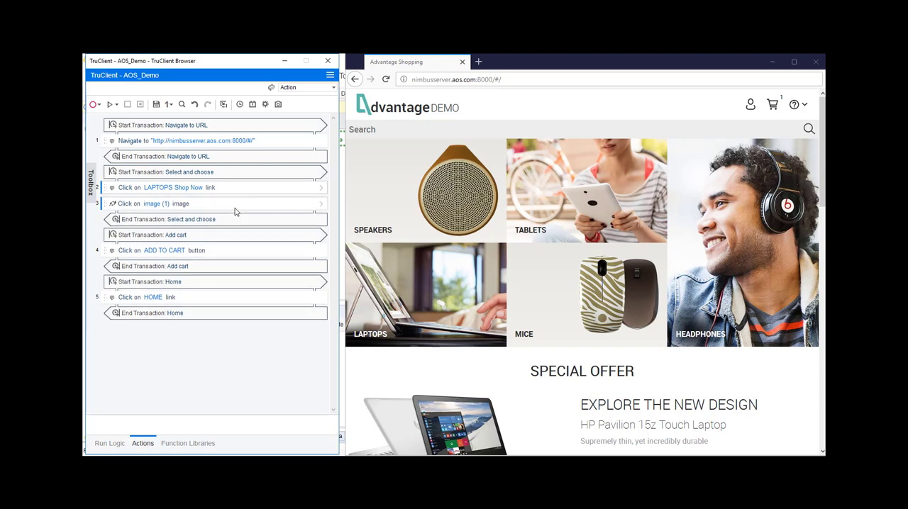
{"action": "right_click", "coordinate": [246, 190]}
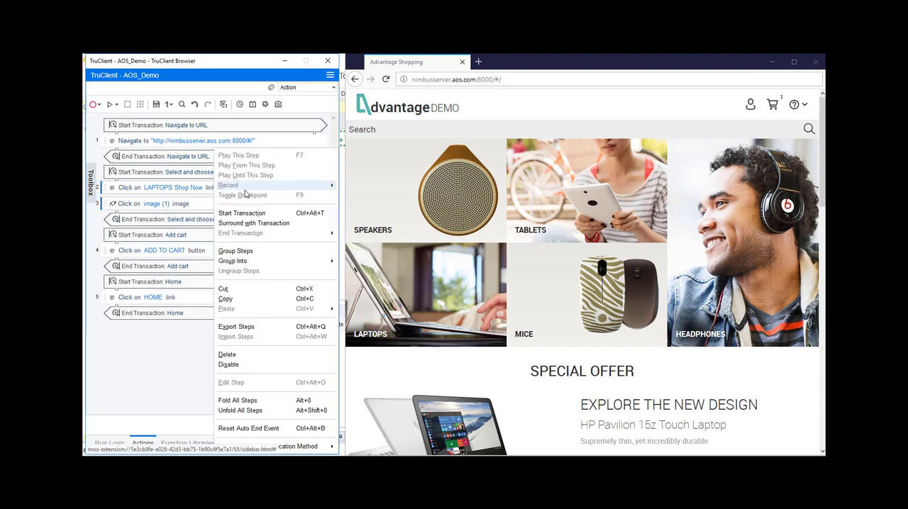
{"action": "mouse_move", "coordinate": [257, 261]}
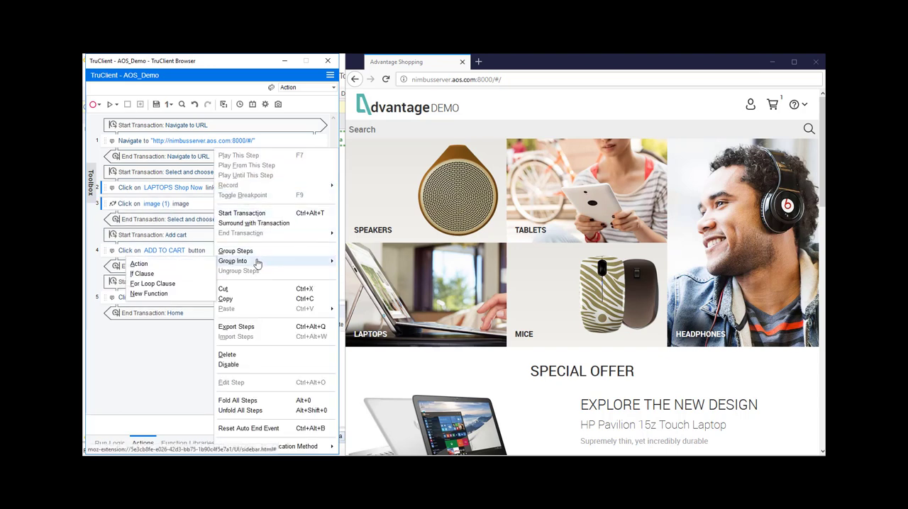
{"action": "left_click", "coordinate": [153, 298]}
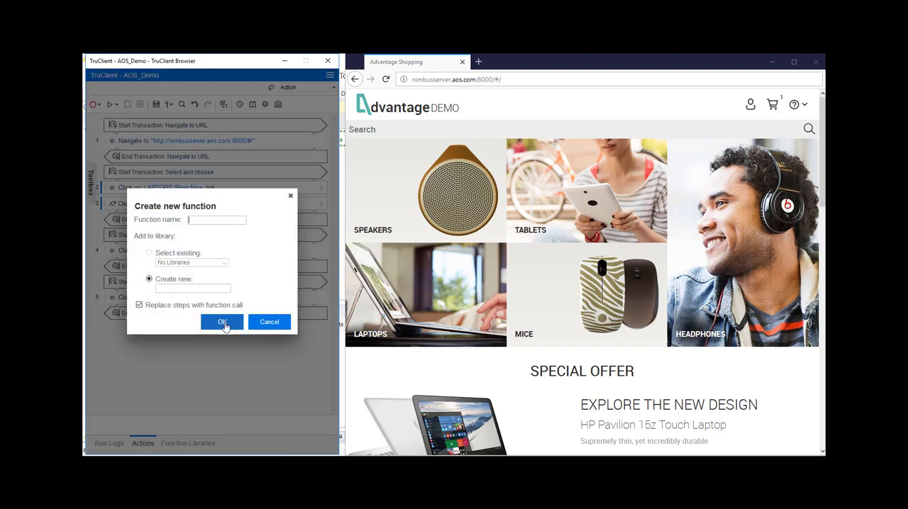
{"action": "left_click", "coordinate": [216, 223]}
{"action": "type", "text": "item"}
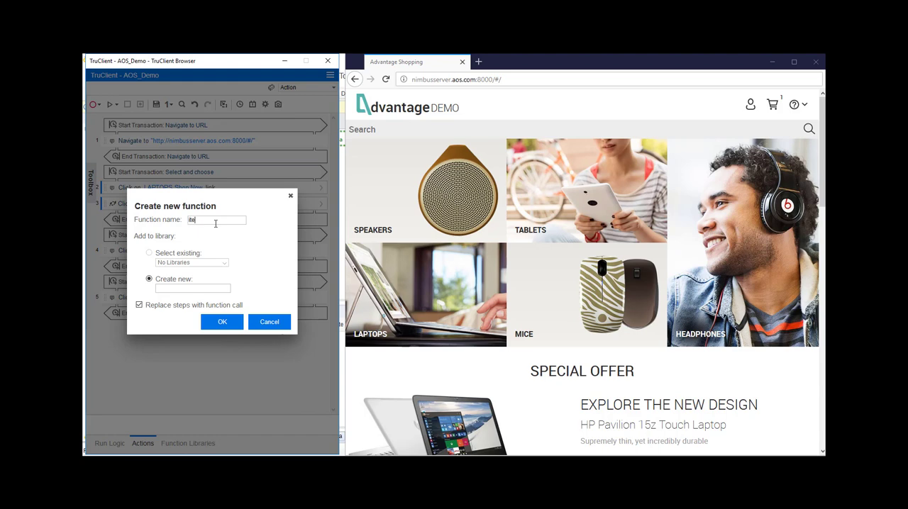
{"action": "left_click", "coordinate": [193, 289]}
{"action": "type", "text": "AOSItem"}
{"action": "left_click", "coordinate": [222, 323]}
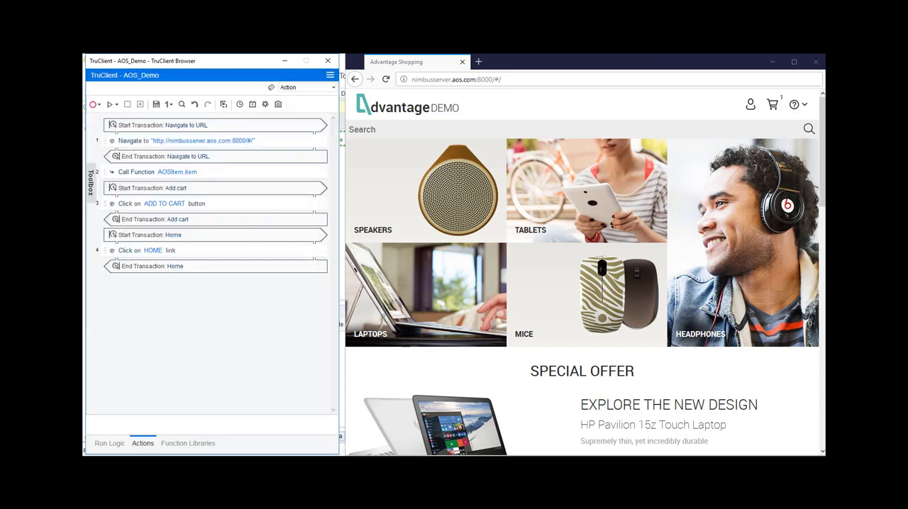
- Examine the steps inside the item function, as well as the transactions and location argument of the script's navigation step
{"action": "left_click", "coordinate": [203, 446]}
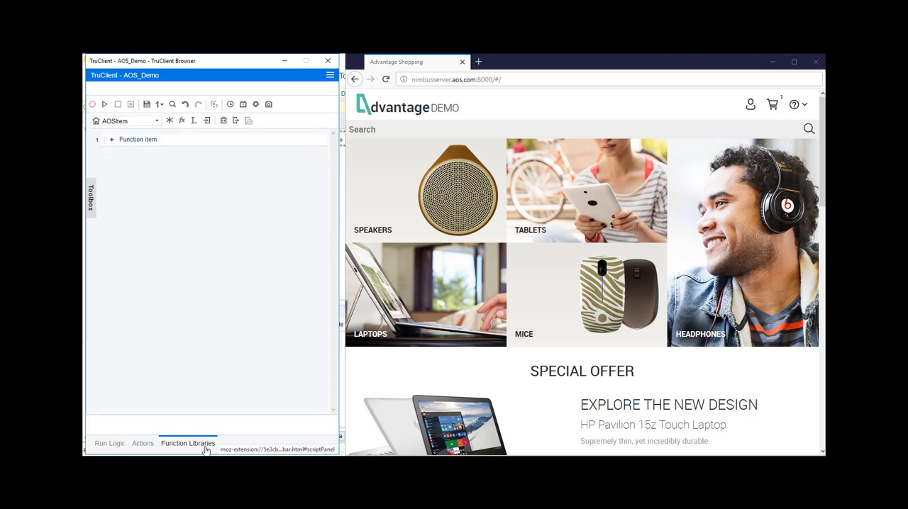
{"action": "left_click", "coordinate": [112, 141]}
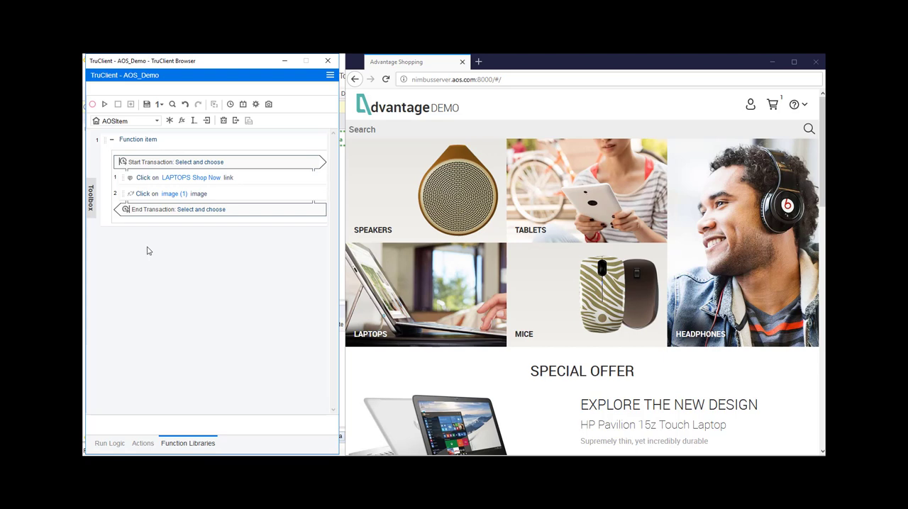
{"action": "left_click", "coordinate": [142, 444]}
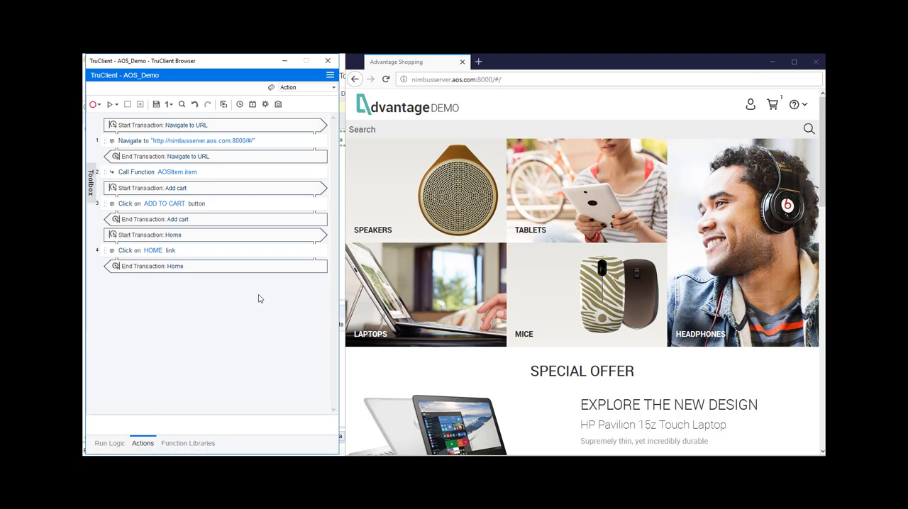
{"action": "left_click", "coordinate": [320, 143]}
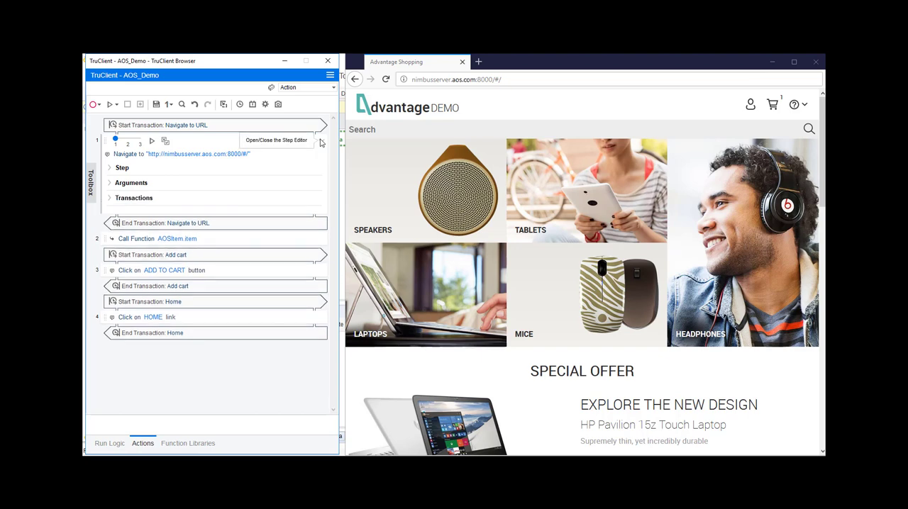
{"action": "left_click", "coordinate": [110, 198]}
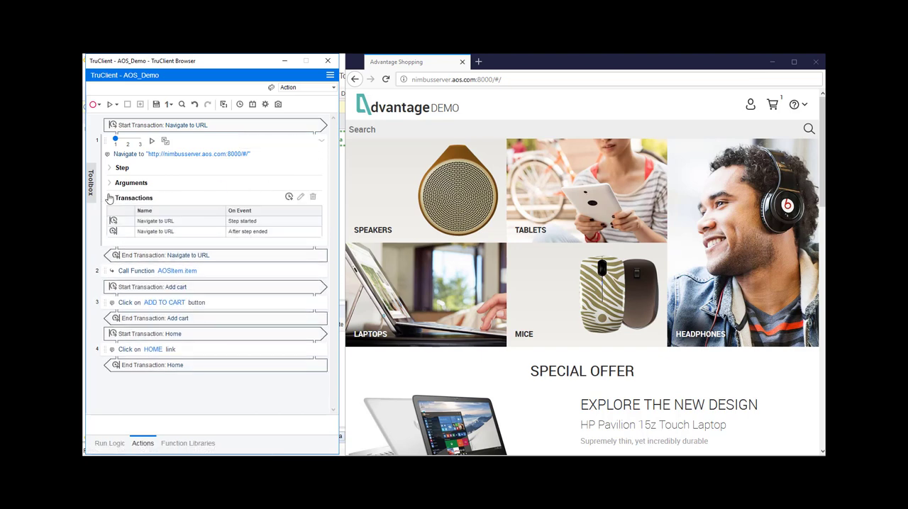
{"action": "left_click", "coordinate": [109, 184]}
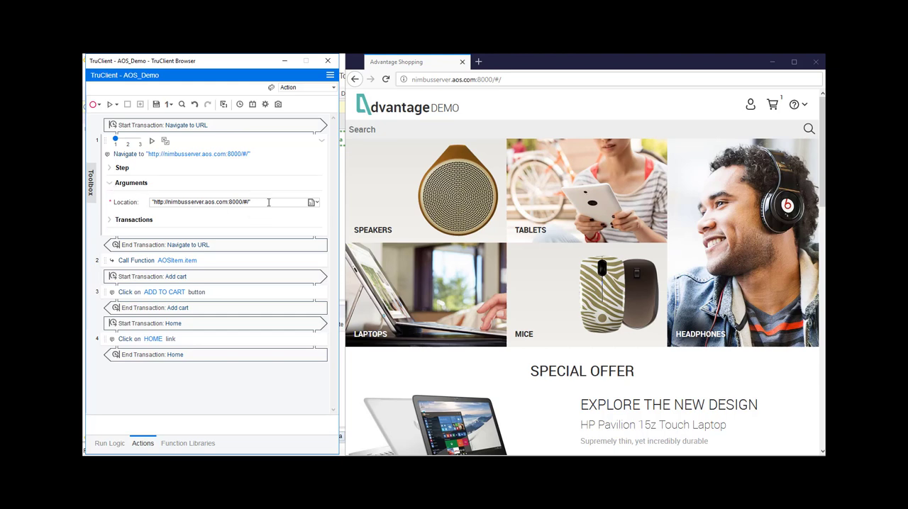
{"action": "triple_click", "coordinate": [269, 202]}
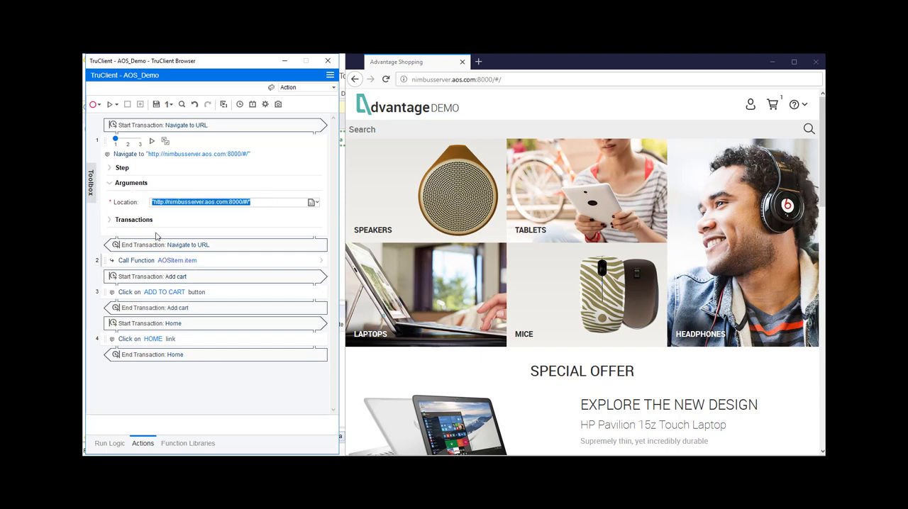
- Save the script in both TruClient and Virtual User Generator, closing each of them
{"action": "left_click", "coordinate": [157, 105]}
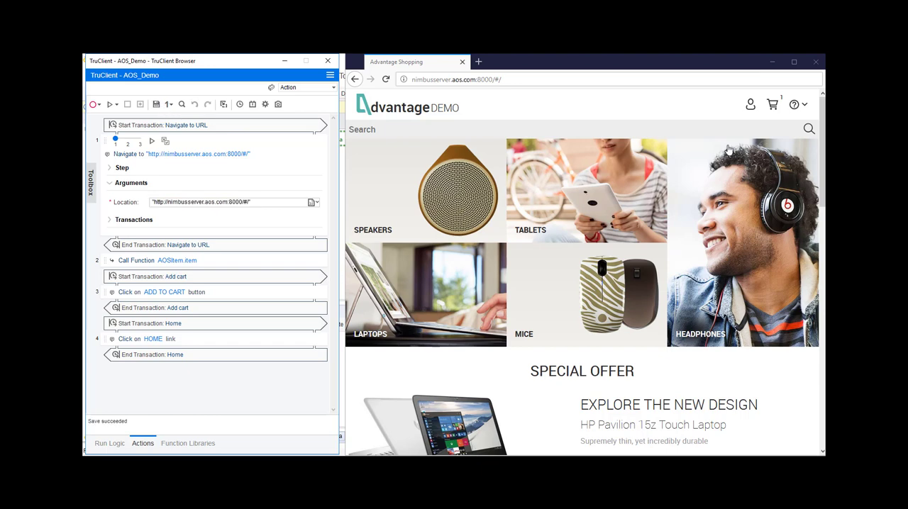
{"action": "left_click", "coordinate": [818, 64]}
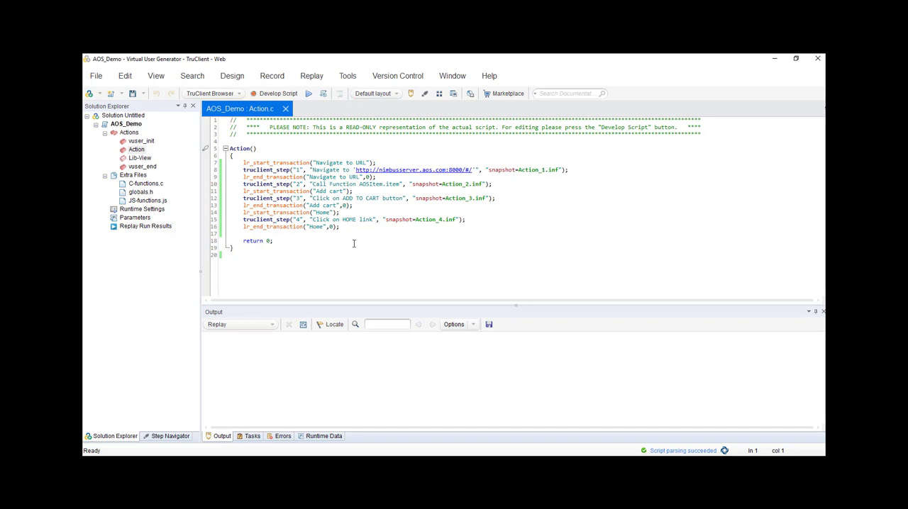
{"action": "left_click", "coordinate": [132, 95]}
{"action": "left_click", "coordinate": [270, 248]}
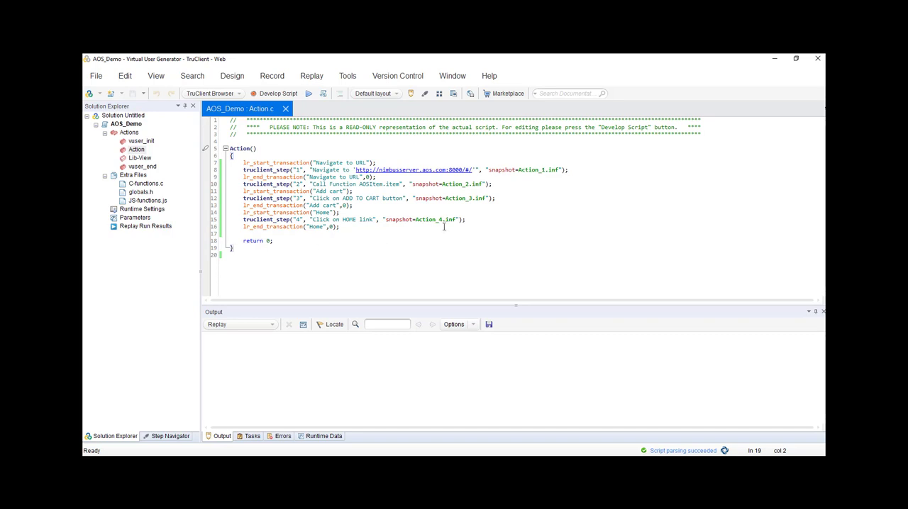
{"action": "left_click", "coordinate": [817, 60]}
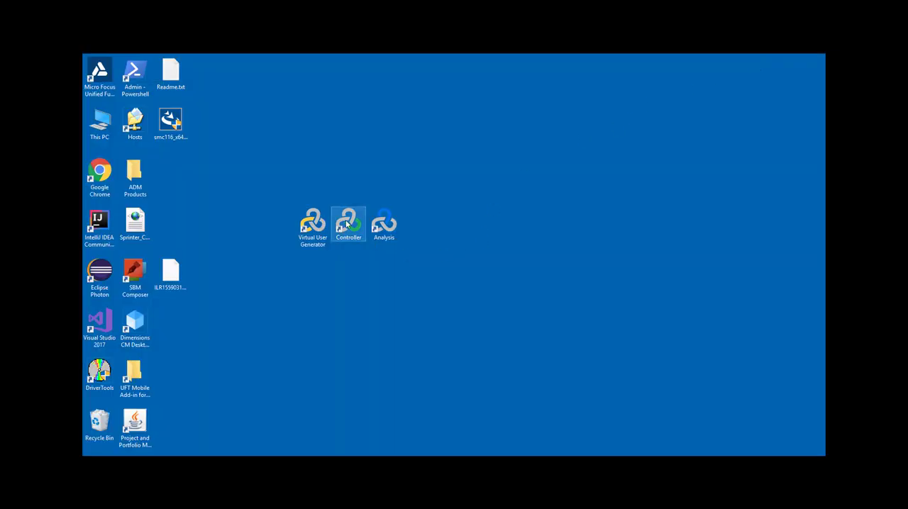
- Open LoadRunner Controller and add the AOS_Demo, AOS_Demo_Philgeps and AOS_TruClient scripts to the new scenario
{"action": "left_click", "coordinate": [347, 224]}
{"action": "double_click", "coordinate": [347, 224]}
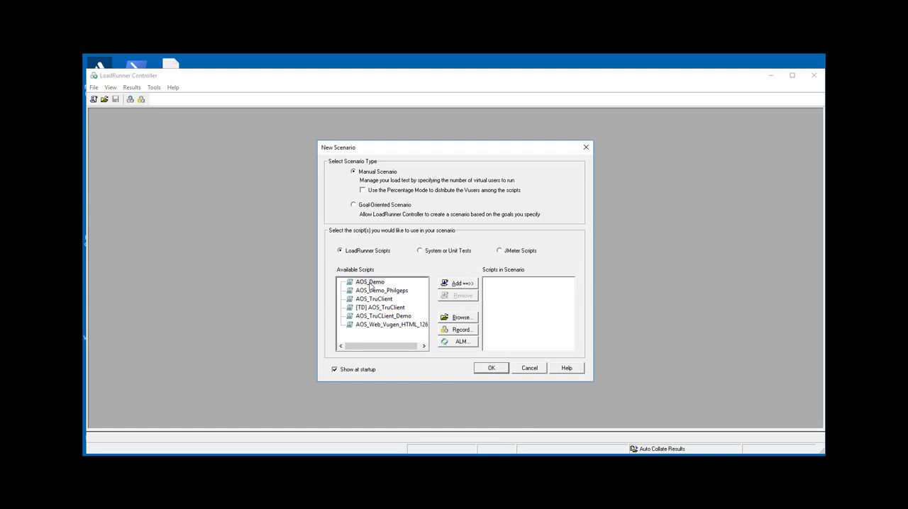
{"action": "left_click", "coordinate": [456, 287]}
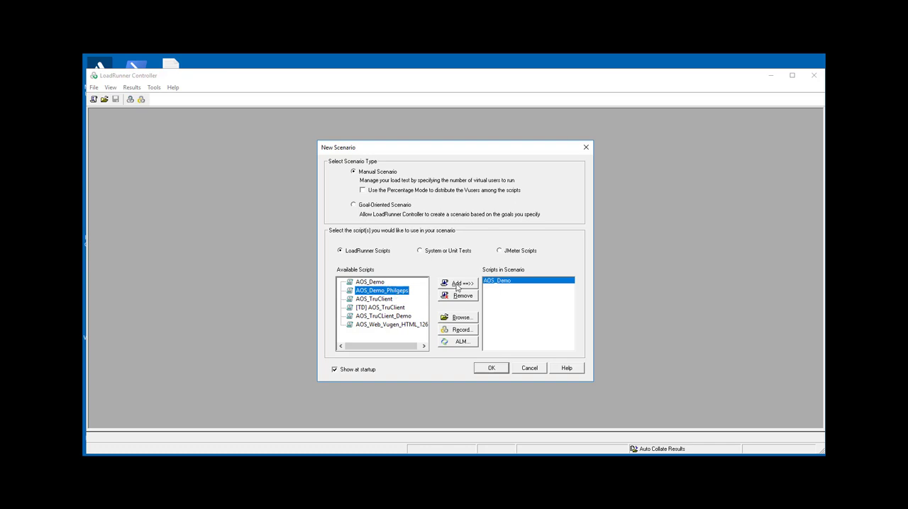
{"action": "left_click", "coordinate": [457, 287]}
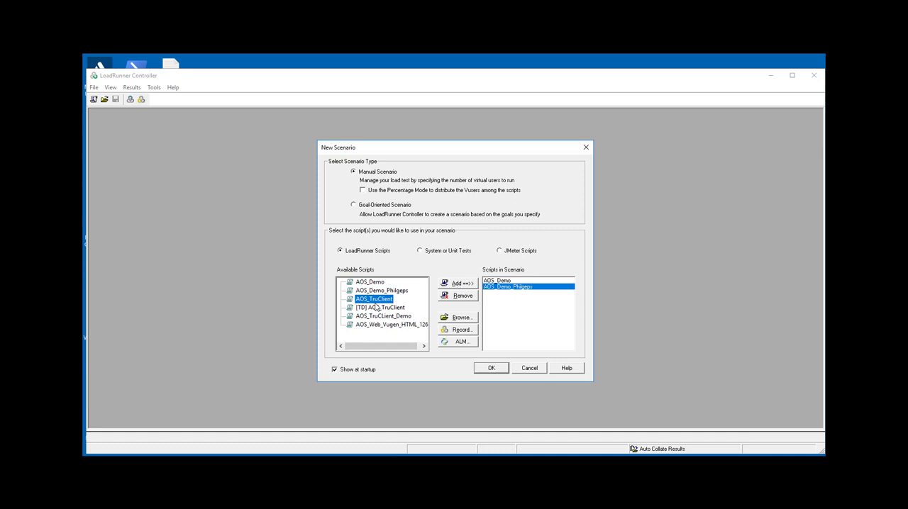
{"action": "left_click", "coordinate": [454, 285]}
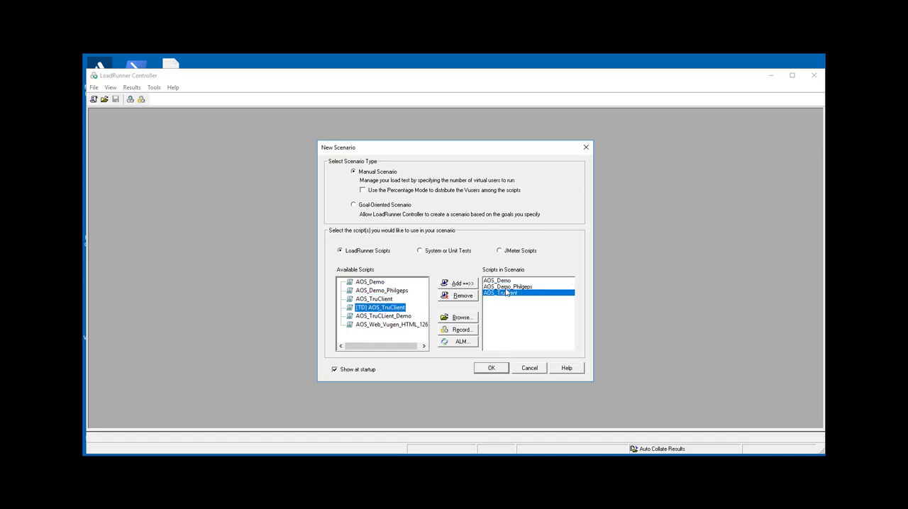
- Remove the AOS_TruClient and AOS_Demo_Philgeps scripts from the new manual scenario and create it with AOS_Demo only
{"action": "left_click", "coordinate": [505, 289]}
{"action": "left_click", "coordinate": [464, 296]}
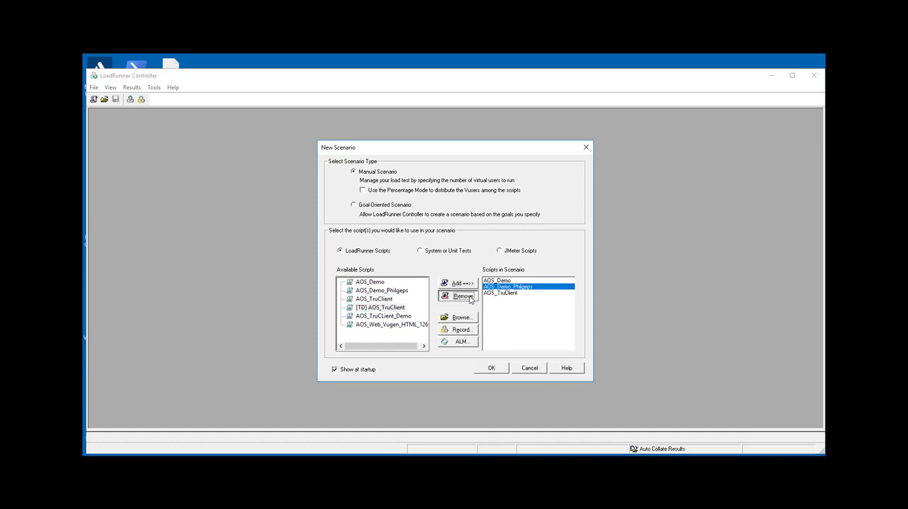
{"action": "left_click", "coordinate": [462, 296]}
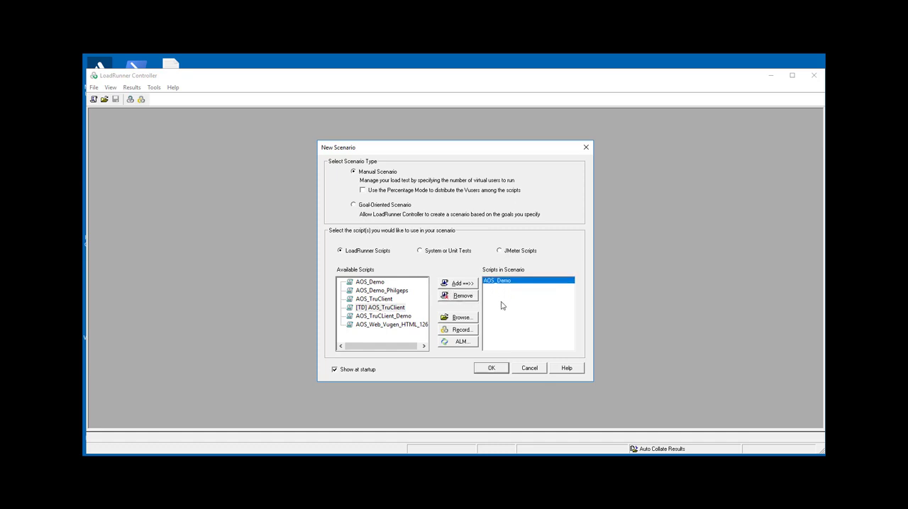
{"action": "left_click", "coordinate": [492, 368]}
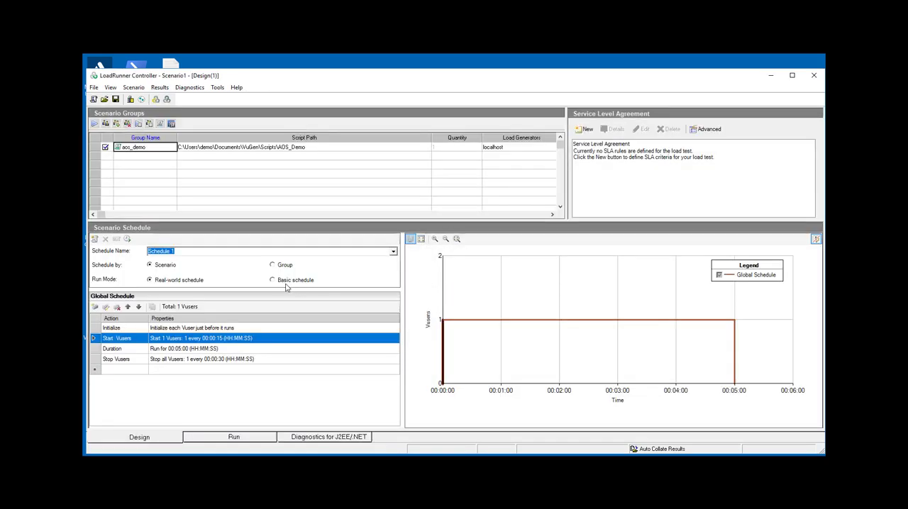
- Set the global schedule's Start Vusers action to start 5 Vusers, 2 every 00:00:05, and check the schedule graph
{"action": "double_click", "coordinate": [117, 339]}
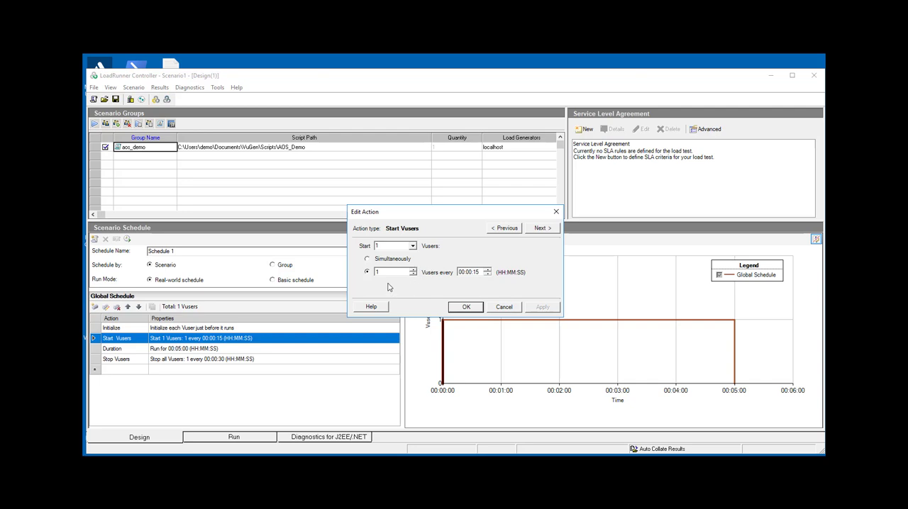
{"action": "double_click", "coordinate": [387, 245]}
{"action": "type", "text": "5"}
{"action": "double_click", "coordinate": [386, 271]}
{"action": "type", "text": "2"}
{"action": "left_click", "coordinate": [545, 310]}
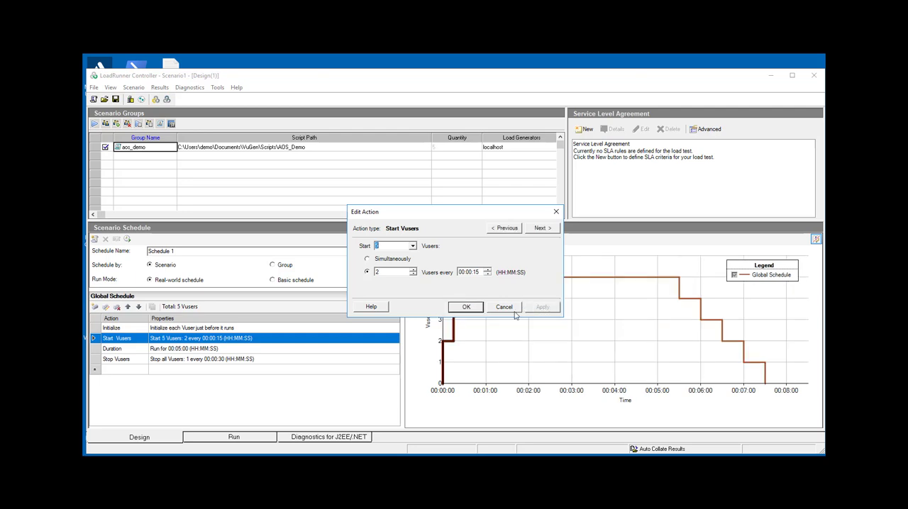
{"action": "left_click", "coordinate": [479, 273]}
{"action": "type", "text": "5"}
{"action": "left_click", "coordinate": [541, 308]}
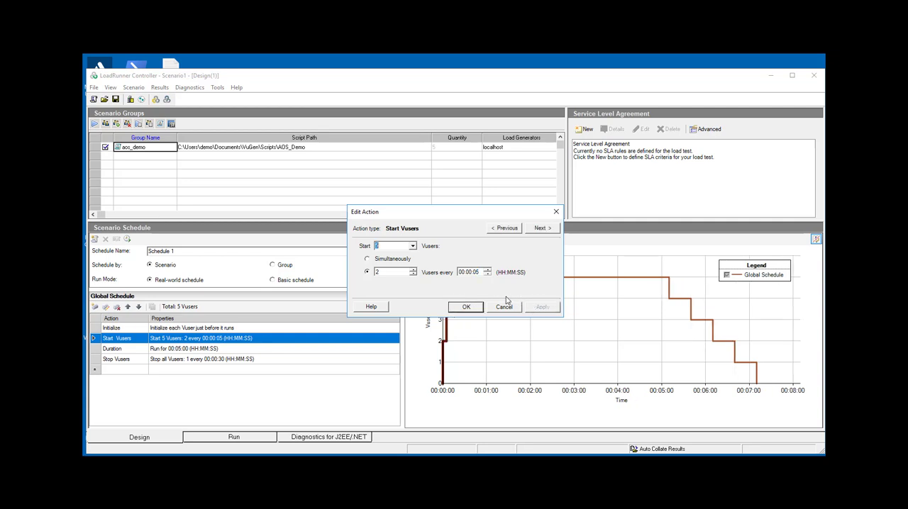
{"action": "left_click", "coordinate": [460, 308]}
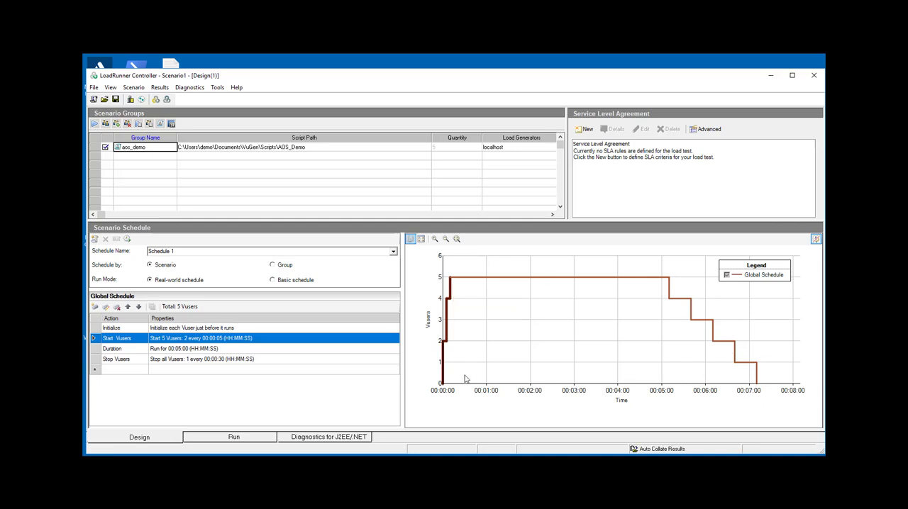
{"action": "mouse_move", "coordinate": [451, 283]}
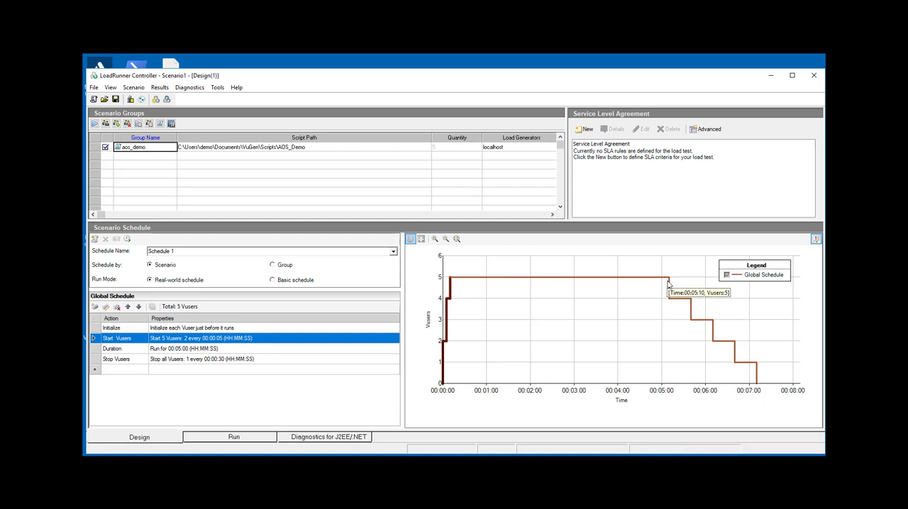
{"action": "mouse_move", "coordinate": [722, 342]}
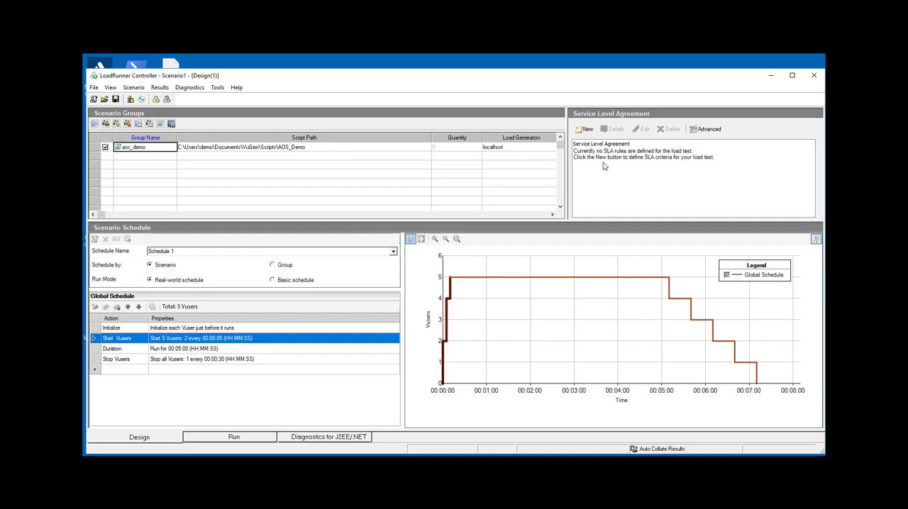
- Define a service level agreement for Total Hits per run with a threshold of 2
{"action": "left_click", "coordinate": [586, 130]}
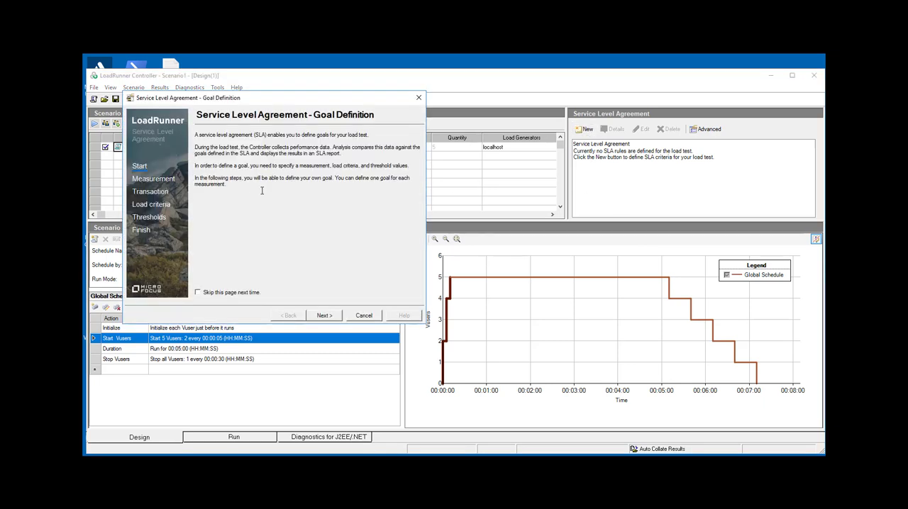
{"action": "left_click", "coordinate": [323, 316]}
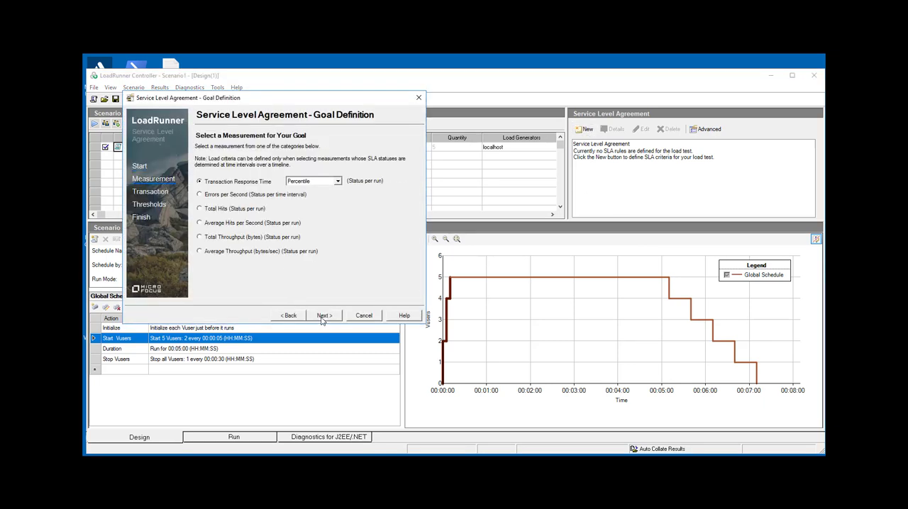
{"action": "left_click_drag", "start_coordinate": [275, 100], "coordinate": [422, 107]}
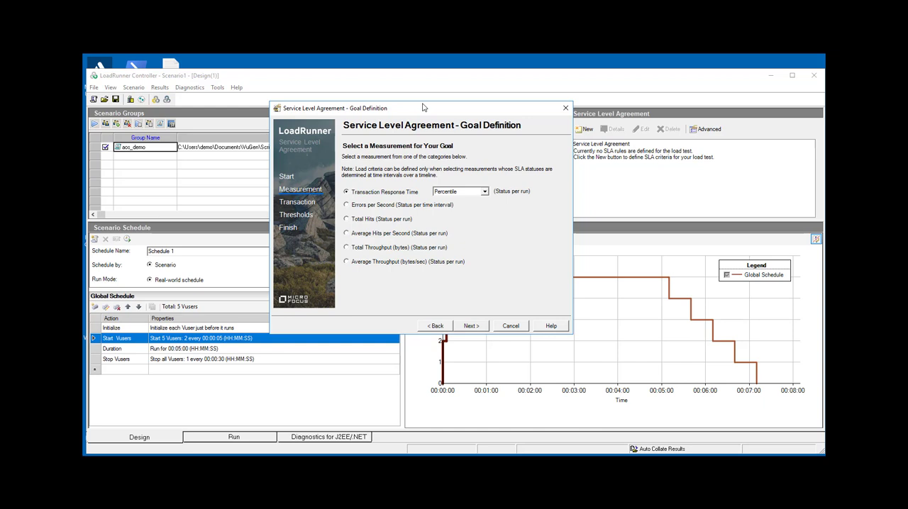
{"action": "left_click", "coordinate": [380, 221]}
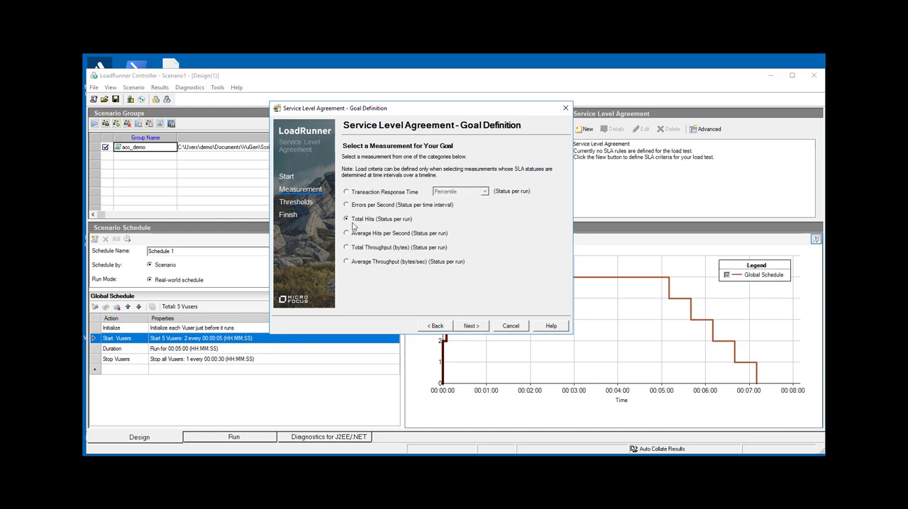
{"action": "left_click", "coordinate": [464, 327]}
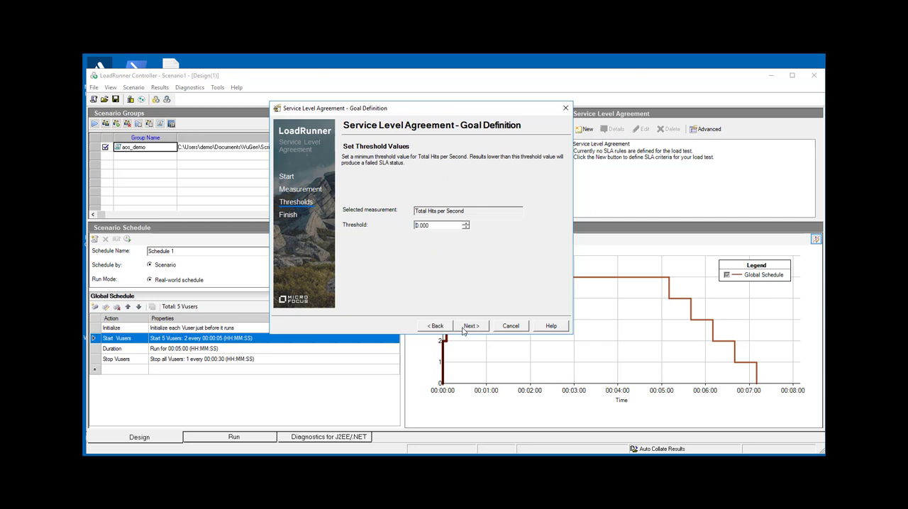
{"action": "left_click_drag", "start_coordinate": [434, 226], "coordinate": [352, 225]}
{"action": "type", "text": "2"}
{"action": "left_click", "coordinate": [472, 325]}
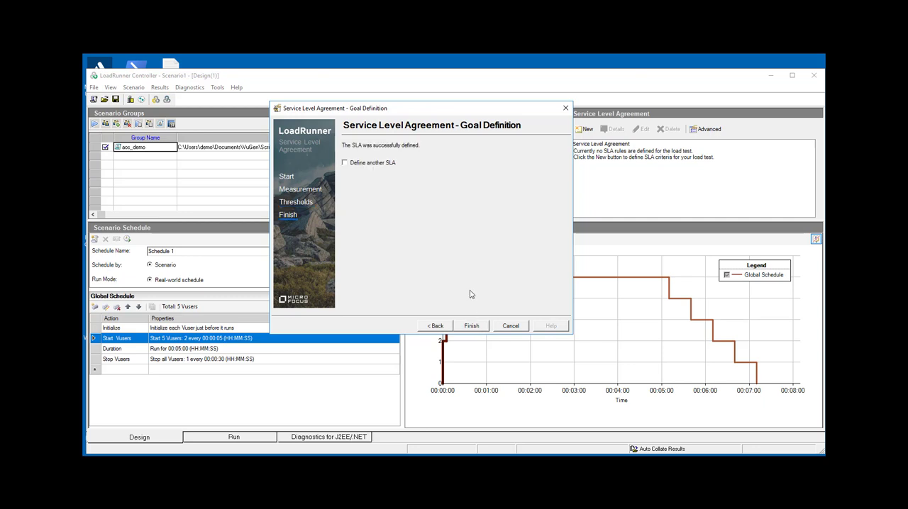
{"action": "left_click", "coordinate": [471, 326]}
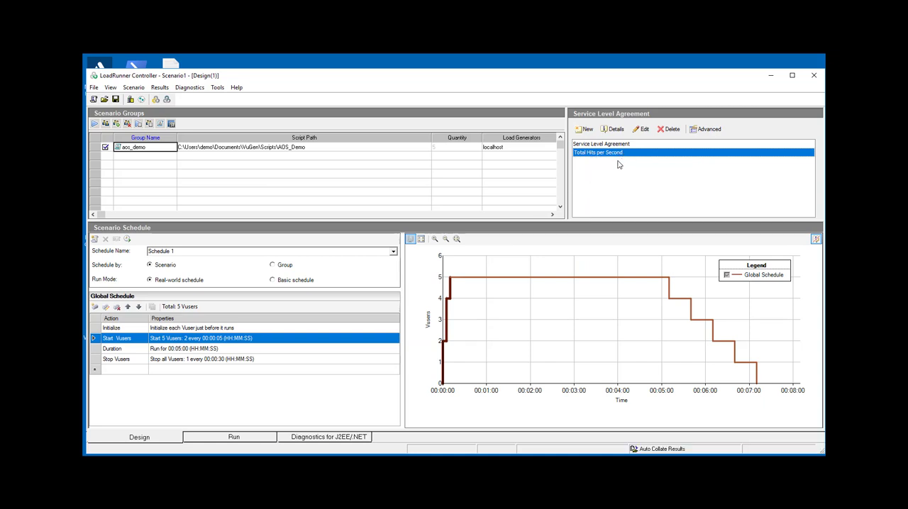
- Start a second service level agreement that measures the average Transaction Response Time
{"action": "left_click", "coordinate": [585, 130]}
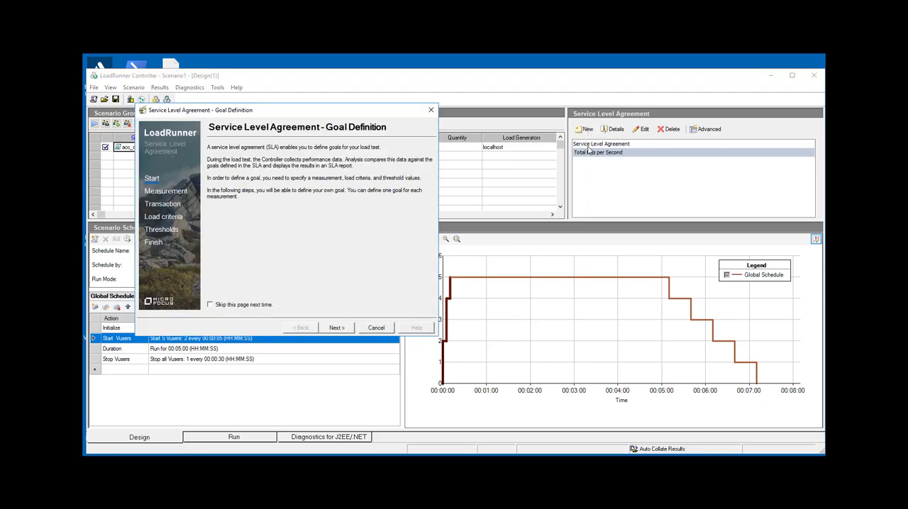
{"action": "left_click", "coordinate": [337, 328]}
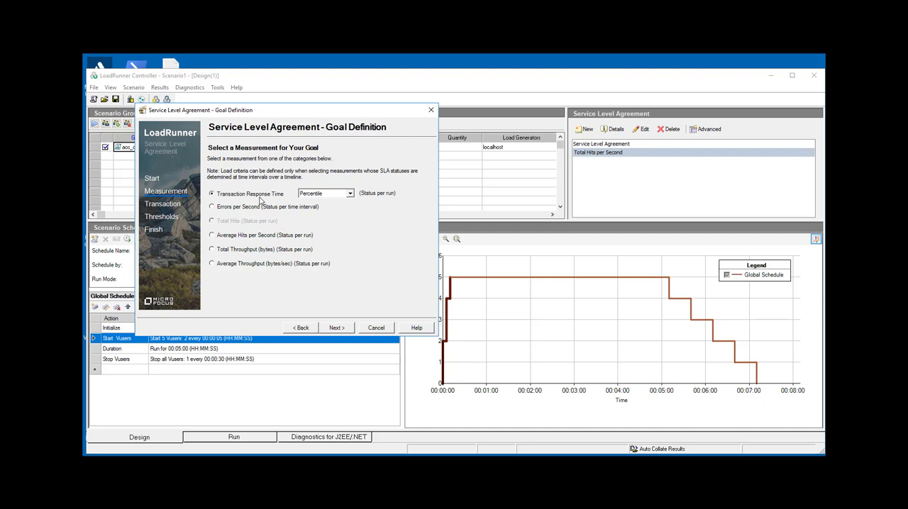
{"action": "left_click", "coordinate": [352, 194]}
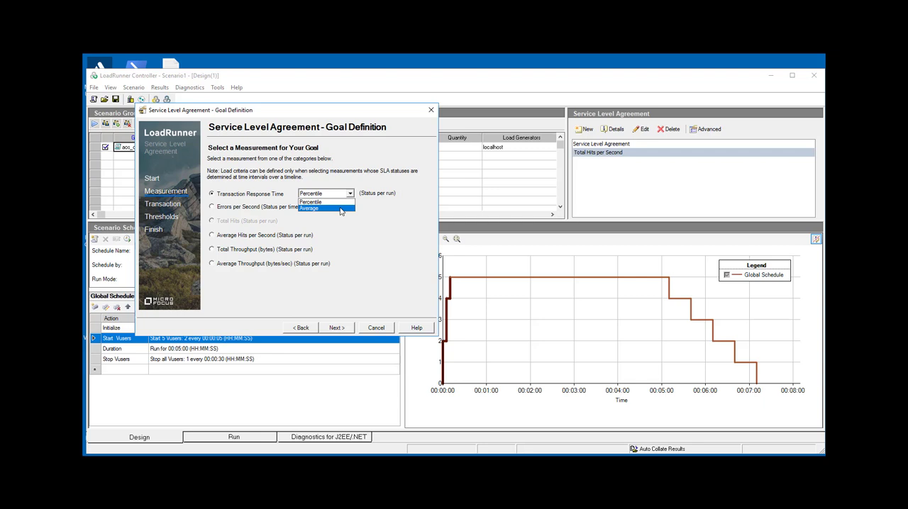
{"action": "left_click", "coordinate": [340, 210]}
{"action": "left_click", "coordinate": [351, 330]}
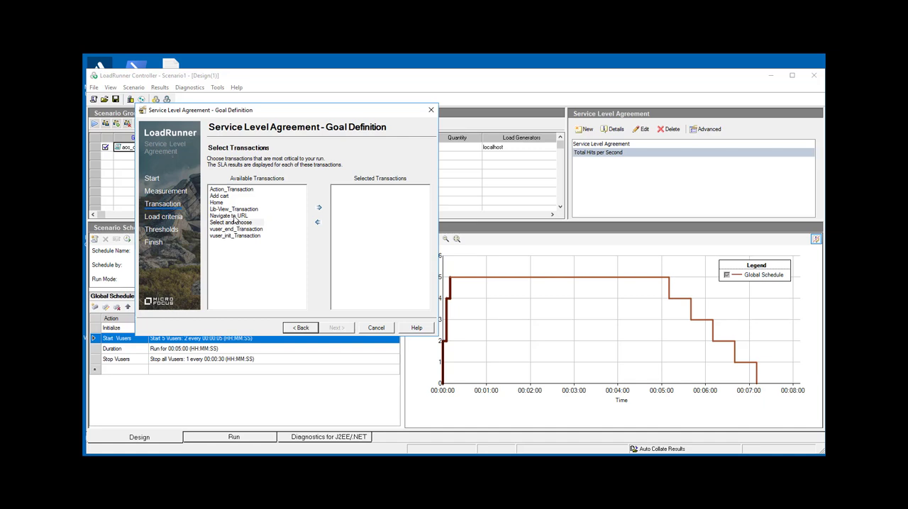
- Select the Select and choose, Navigate to URL, Home, Add cart and Lib-View_Transaction transactions for the agreement
{"action": "left_click", "coordinate": [319, 207]}
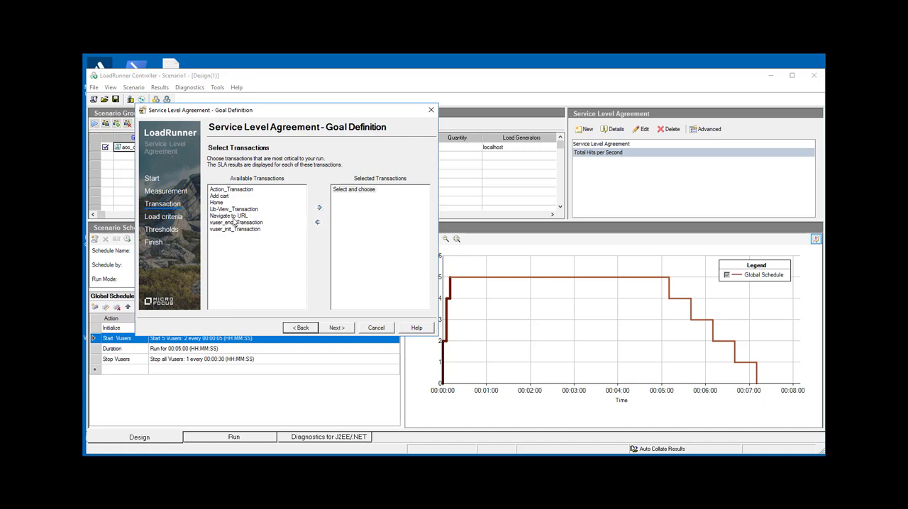
{"action": "left_click", "coordinate": [319, 208]}
{"action": "left_click", "coordinate": [226, 202]}
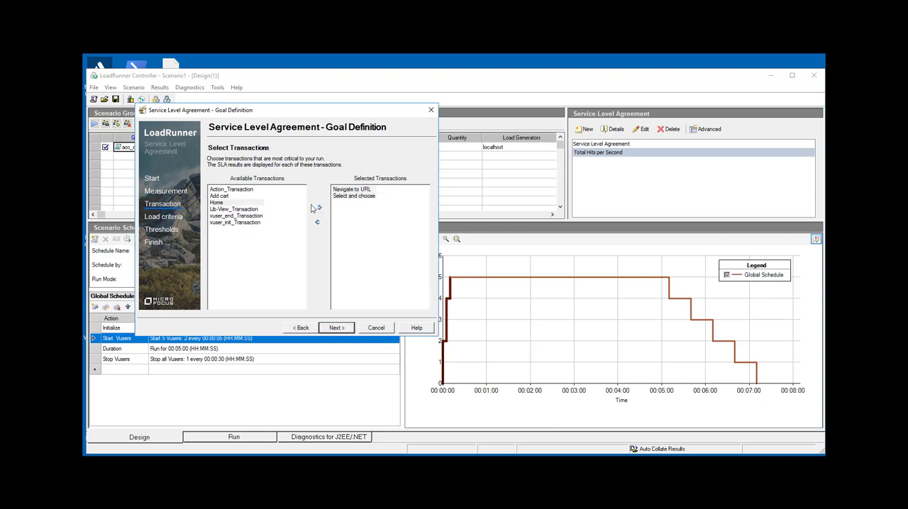
{"action": "left_click", "coordinate": [320, 208]}
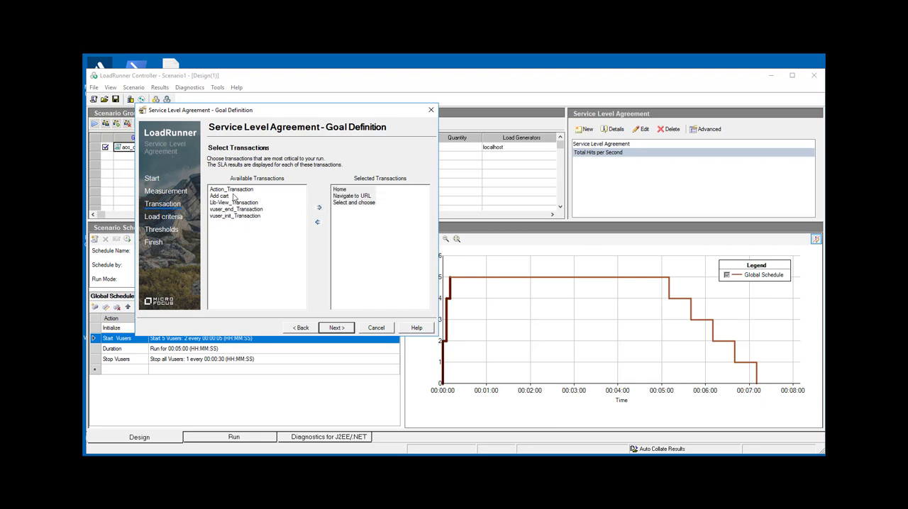
{"action": "left_click", "coordinate": [318, 207]}
{"action": "left_click", "coordinate": [253, 196]}
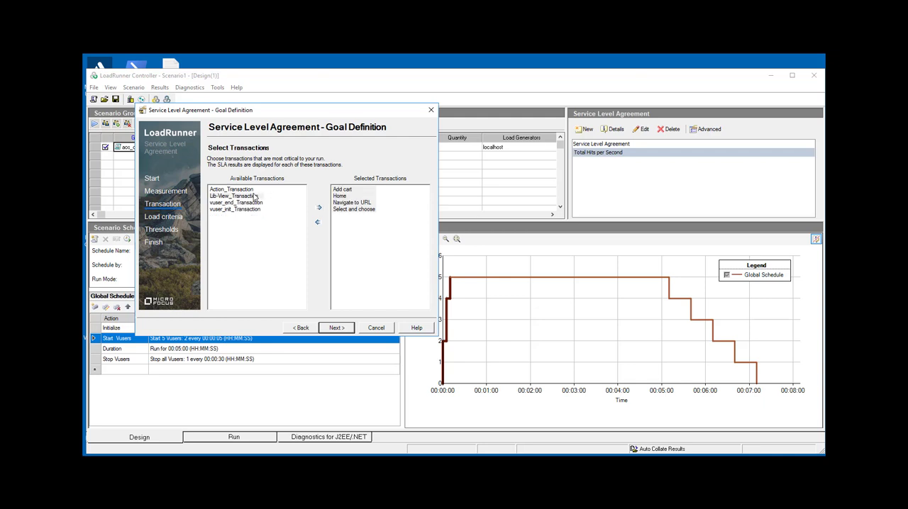
{"action": "left_click", "coordinate": [319, 208]}
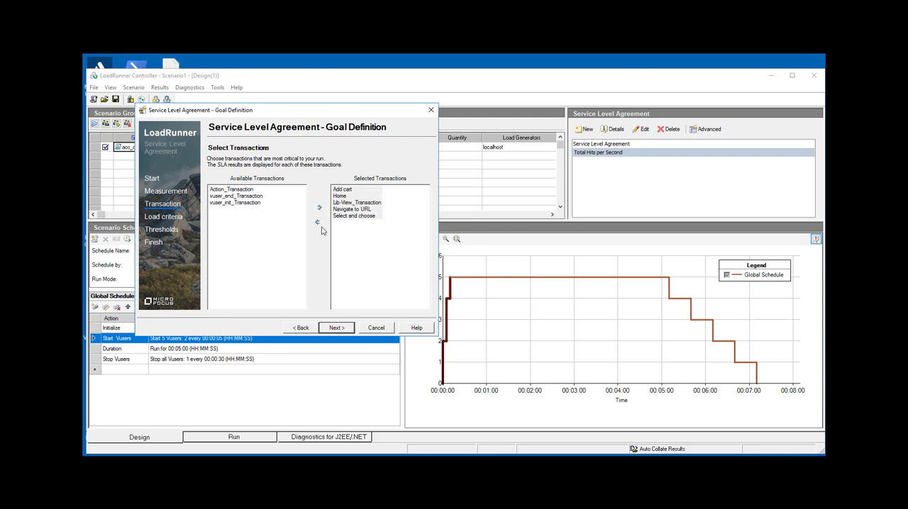
{"action": "left_click", "coordinate": [346, 330]}
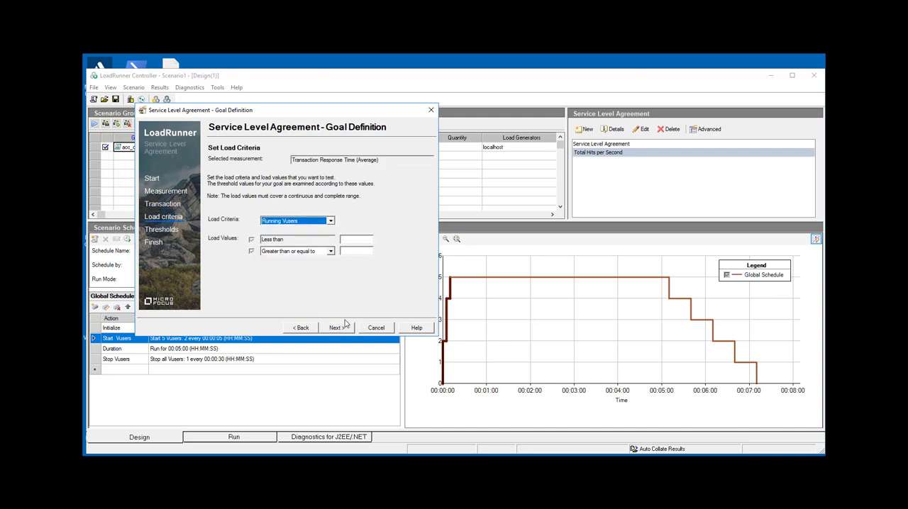
- Set the Running Vusers load values to less than 2 and greater than or equal to 2, and finish the agreement with default thresholds
{"action": "left_click", "coordinate": [353, 242]}
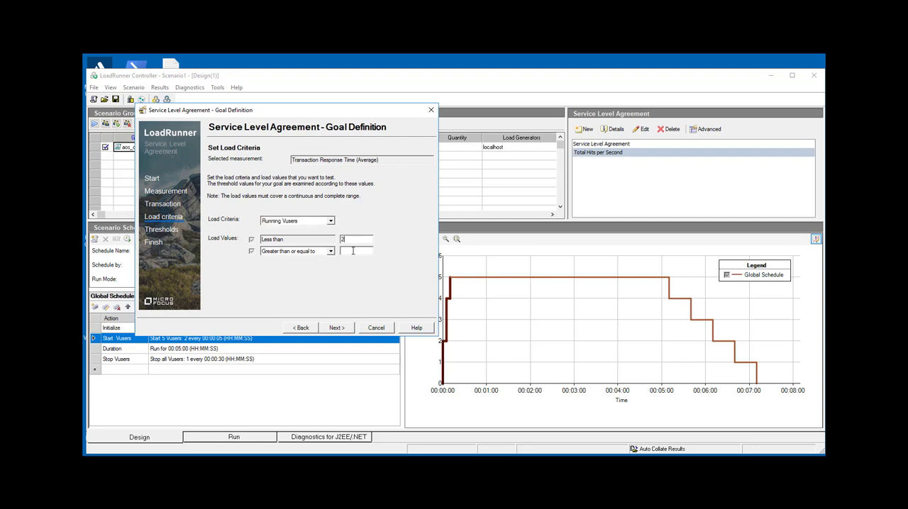
{"action": "left_click", "coordinate": [352, 251]}
{"action": "type", "text": "22"}
{"action": "left_click", "coordinate": [330, 222]}
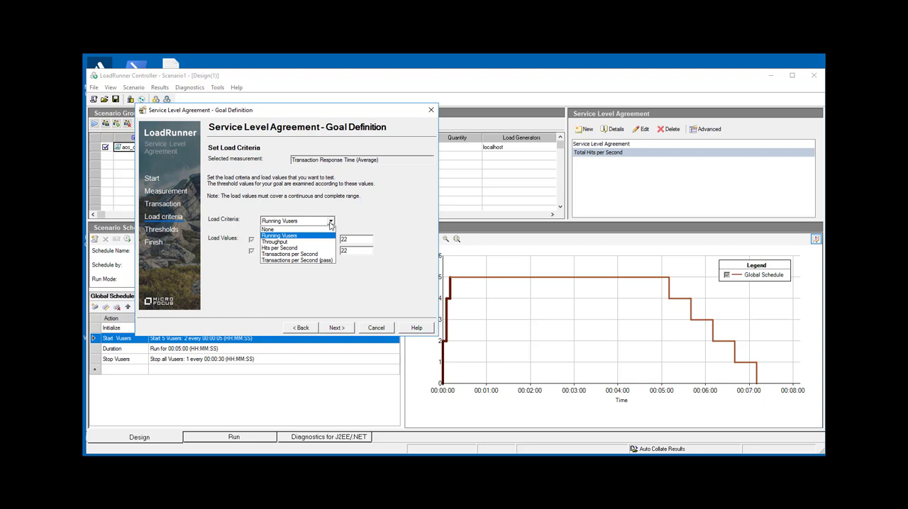
{"action": "left_click", "coordinate": [374, 226]}
{"action": "left_click", "coordinate": [356, 242]}
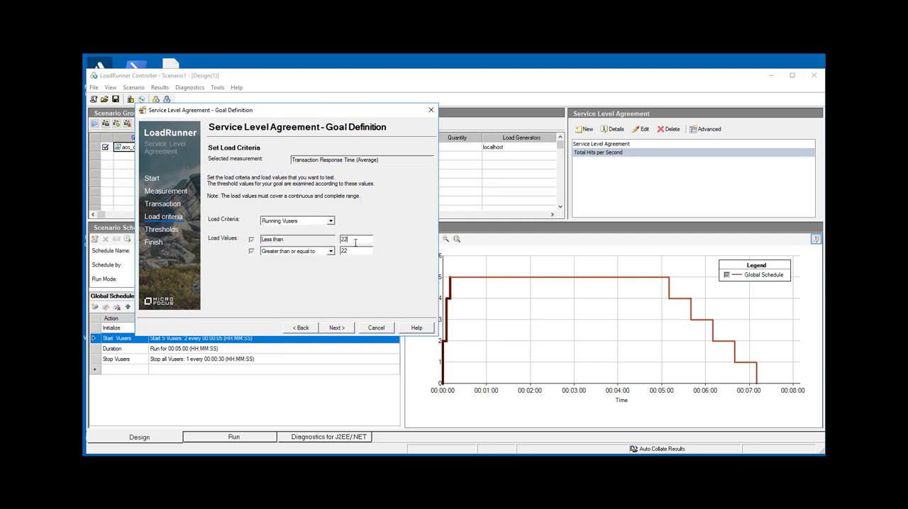
{"action": "left_click", "coordinate": [353, 250]}
{"action": "left_click", "coordinate": [336, 327]}
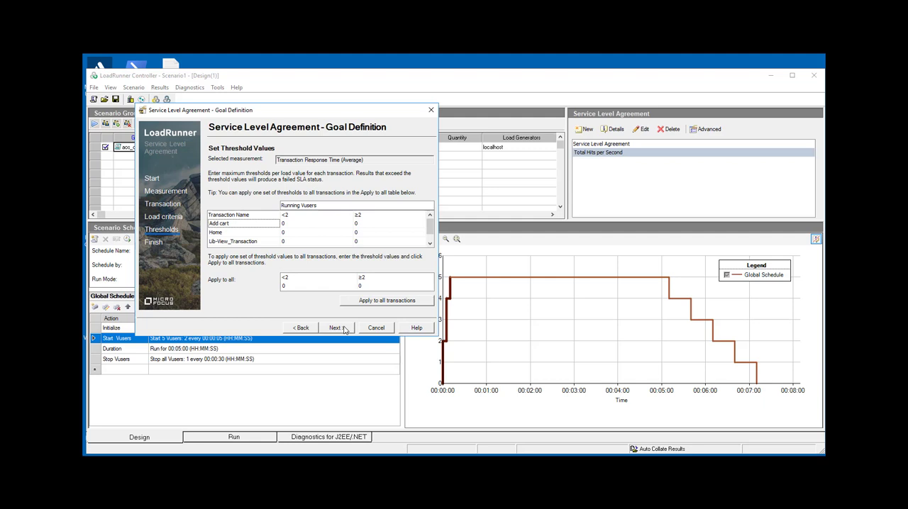
{"action": "left_click", "coordinate": [336, 328]}
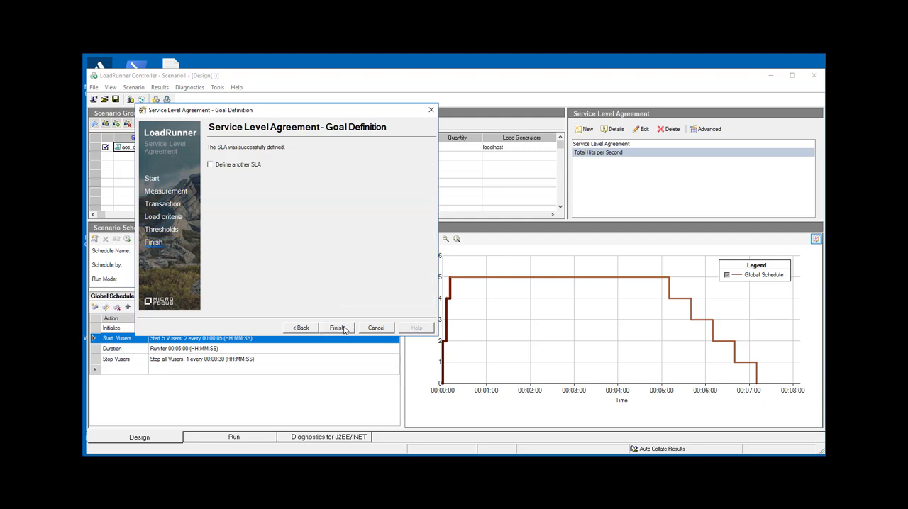
{"action": "left_click", "coordinate": [336, 328]}
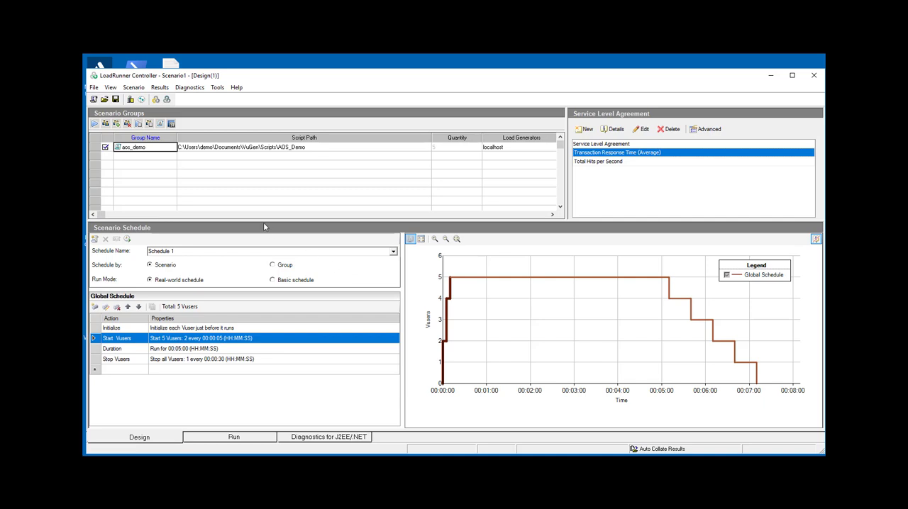
- Run the scenario, overwriting the existing results directory, and show the measurements of the Trans Response Time graph
{"action": "left_click", "coordinate": [94, 125]}
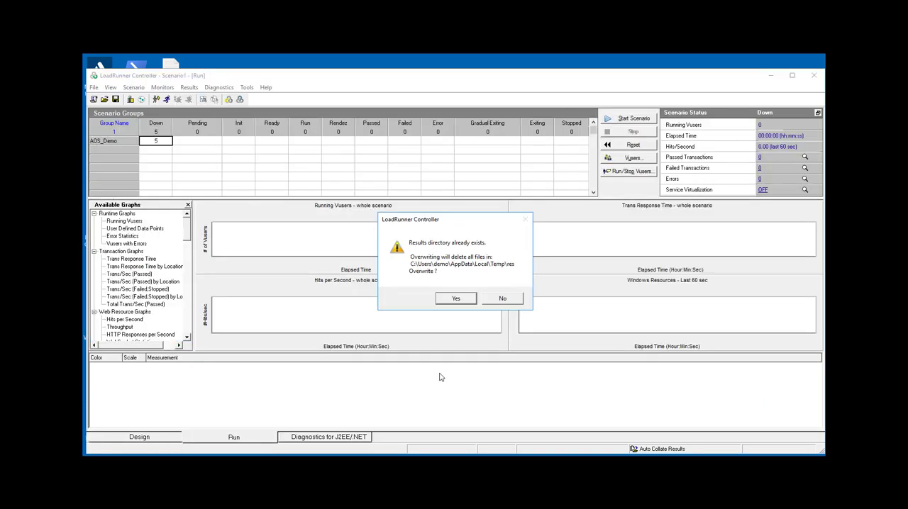
{"action": "left_click", "coordinate": [456, 298]}
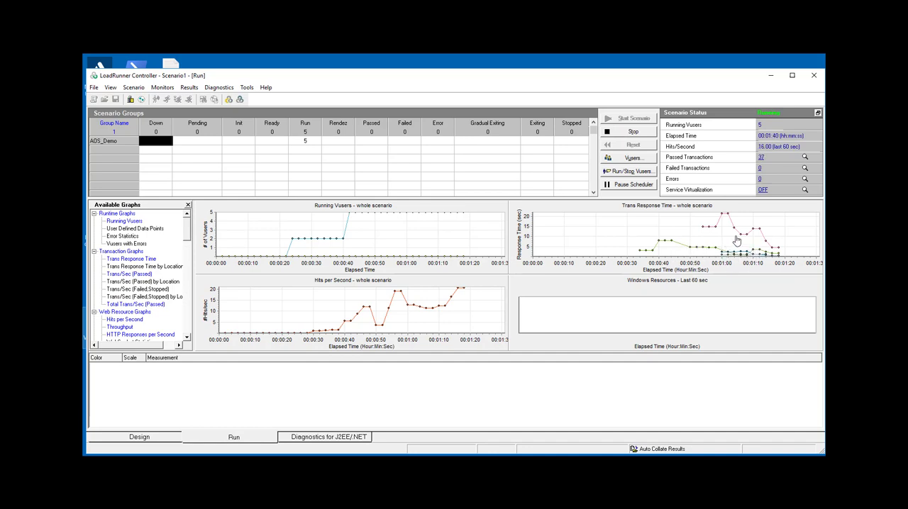
{"action": "left_click", "coordinate": [599, 241]}
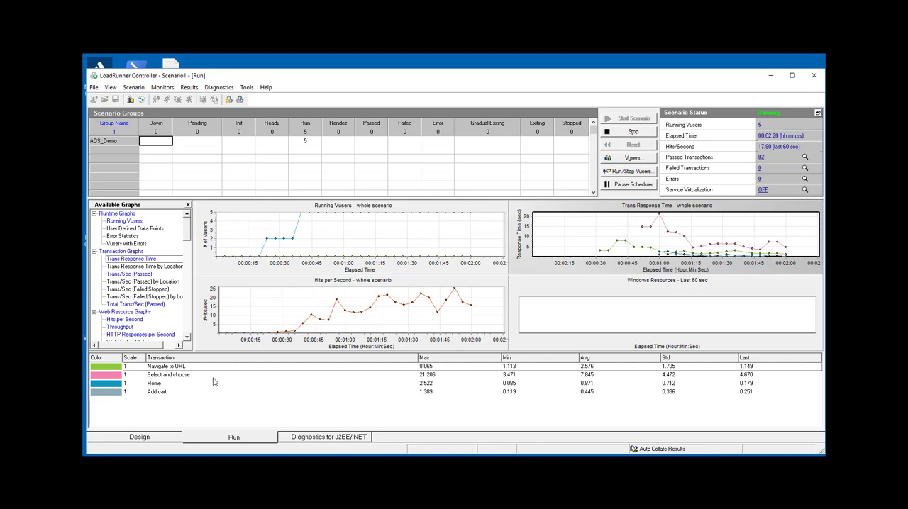
- Highlight the Select and choose, Home and Add cart transactions one after another in the Trans Response Time graph
{"action": "left_click", "coordinate": [207, 376]}
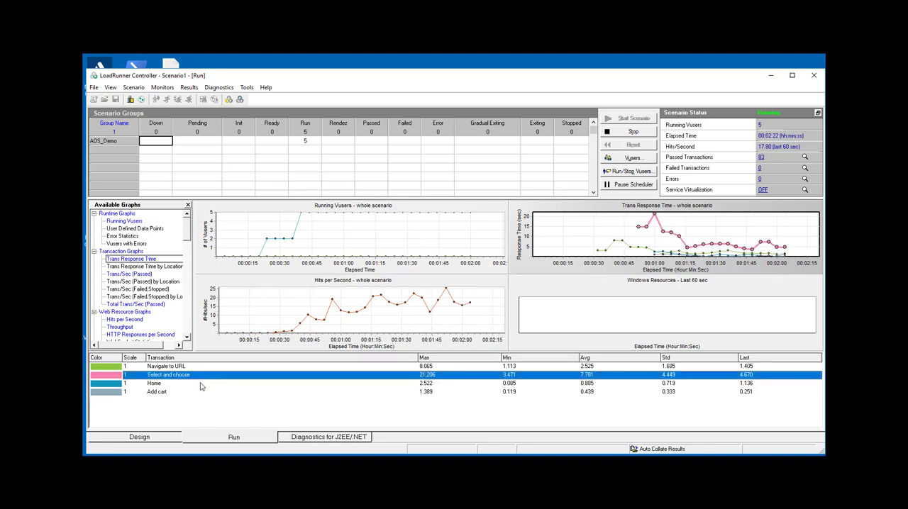
{"action": "left_click", "coordinate": [201, 385]}
{"action": "left_click", "coordinate": [199, 393]}
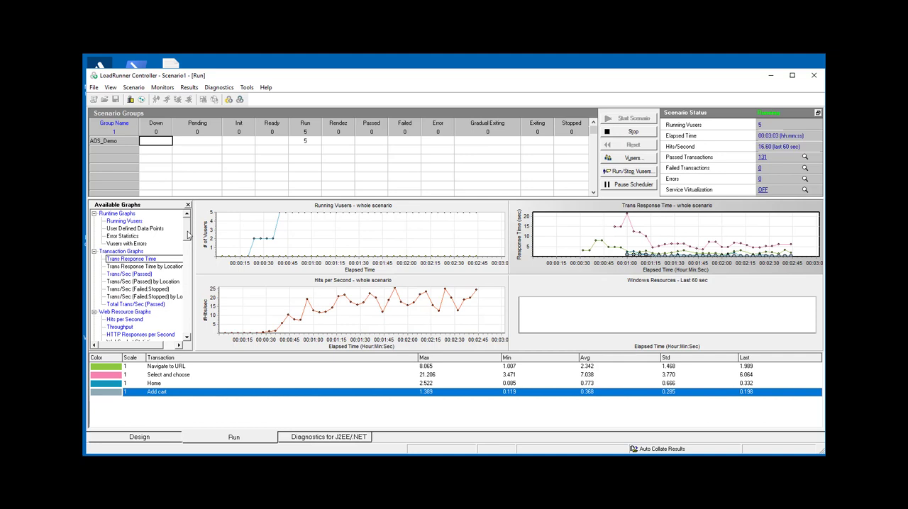
- Look through the whole list of available monitoring graphs, including the system, web server and database server resource graphs
{"action": "scroll", "coordinate": [188, 238], "scroll_direction": "down", "scroll_amount": 1}
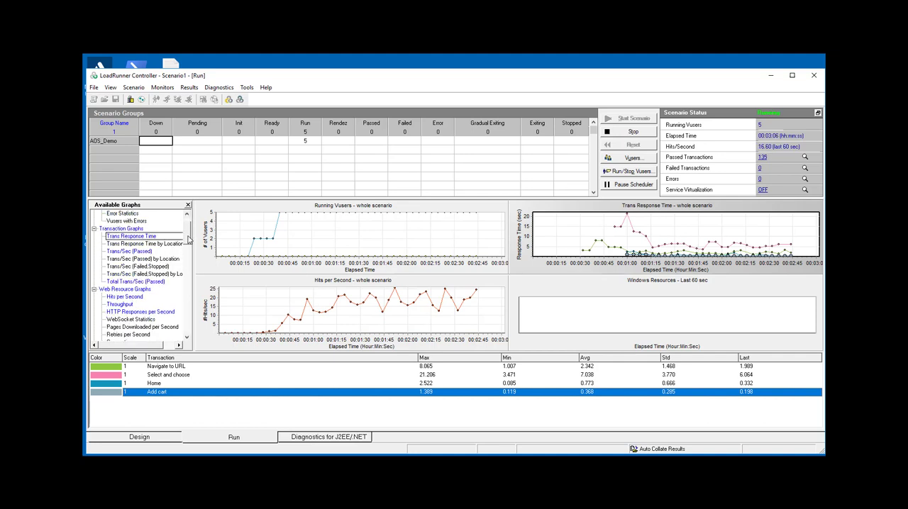
{"action": "scroll", "coordinate": [189, 240], "scroll_direction": "down", "scroll_amount": 1}
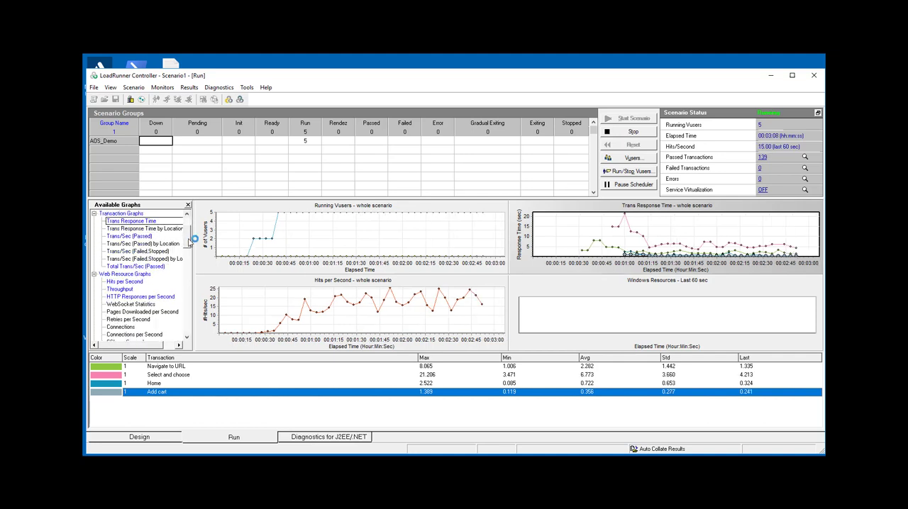
{"action": "scroll", "coordinate": [189, 243], "scroll_direction": "down", "scroll_amount": 1}
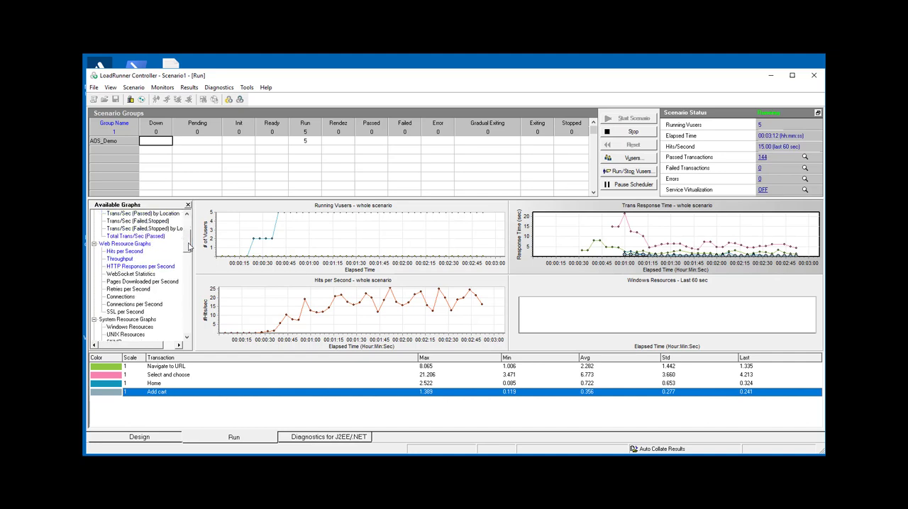
{"action": "left_click_drag", "start_coordinate": [190, 246], "coordinate": [190, 263]}
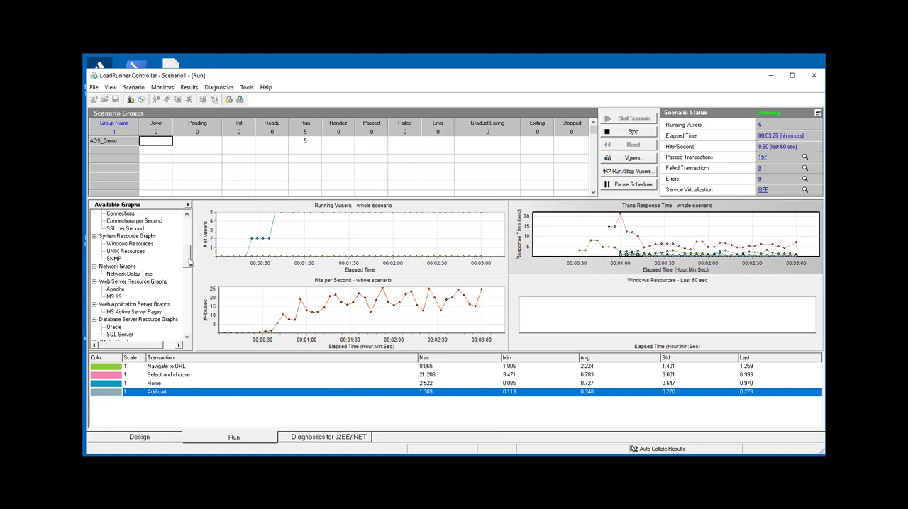
{"action": "left_click_drag", "start_coordinate": [189, 262], "coordinate": [188, 275]}
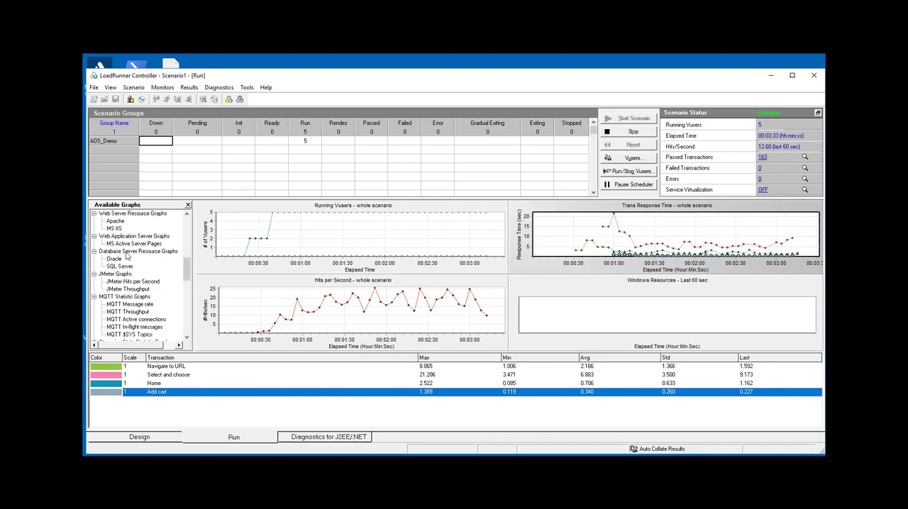
{"action": "left_click", "coordinate": [128, 267]}
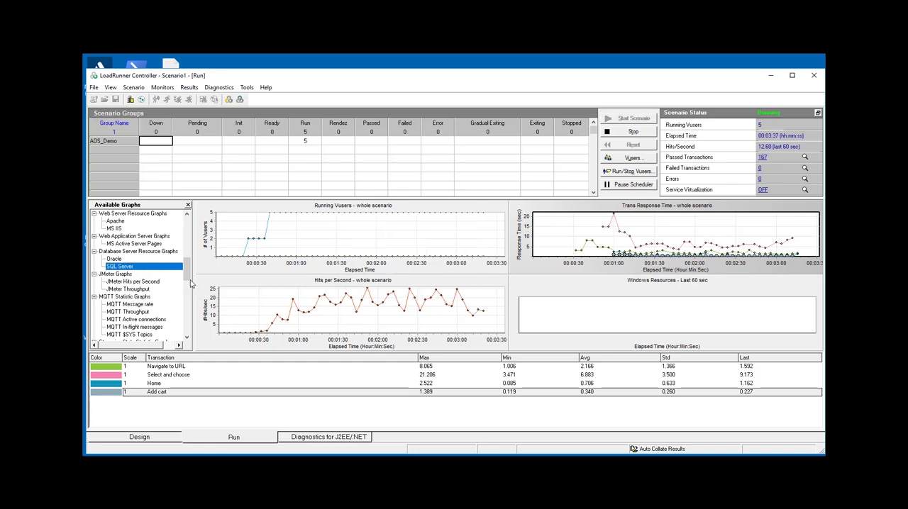
{"action": "left_click_drag", "start_coordinate": [190, 285], "coordinate": [186, 332]}
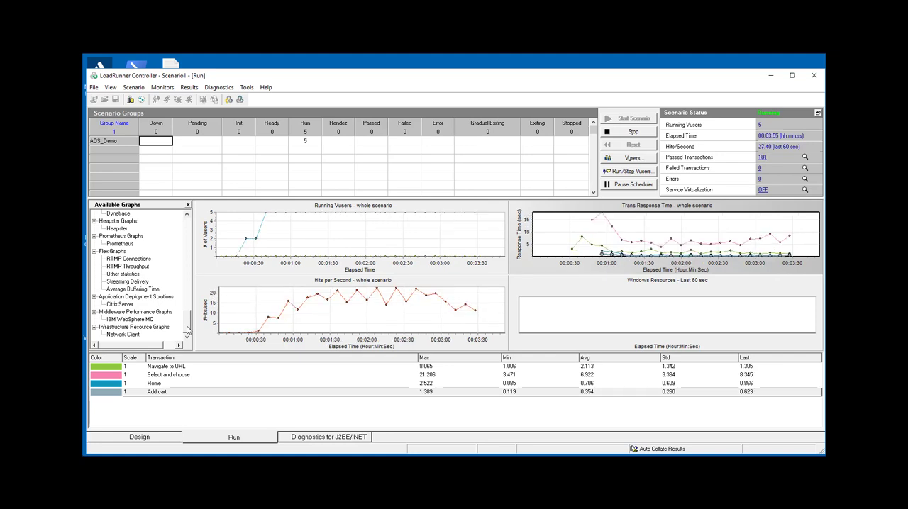
{"action": "left_click_drag", "start_coordinate": [188, 330], "coordinate": [190, 229]}
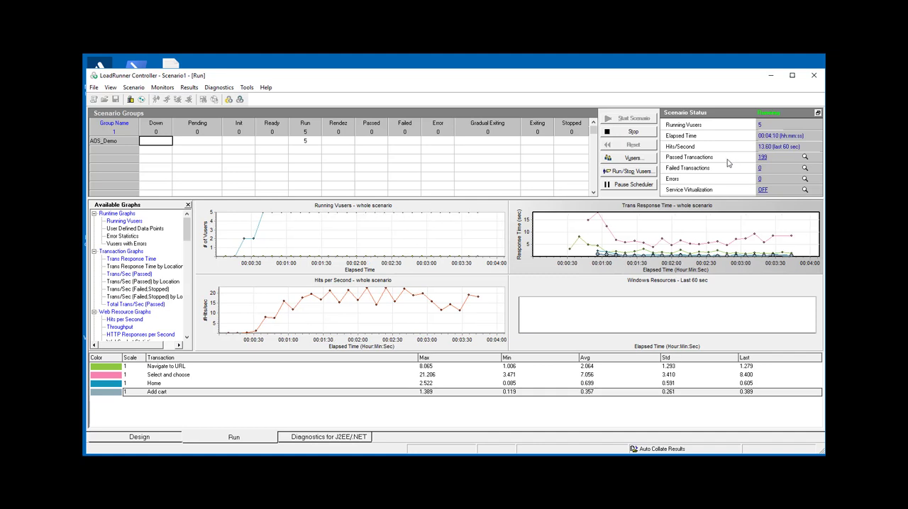
- Inspect the passed transactions details, close them, and highlight Navigate to URL in the Trans Response Time graph
{"action": "left_click", "coordinate": [763, 159]}
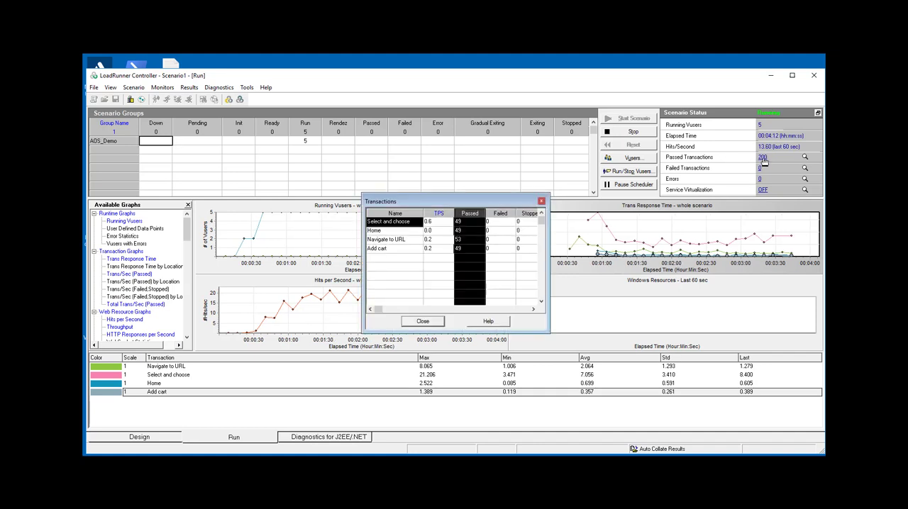
{"action": "left_click_drag", "start_coordinate": [520, 203], "coordinate": [466, 148]}
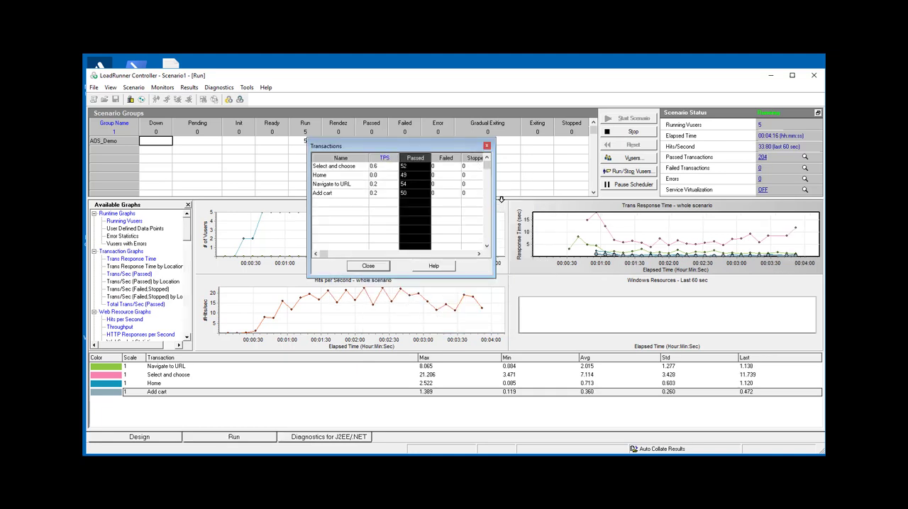
{"action": "left_click", "coordinate": [352, 167]}
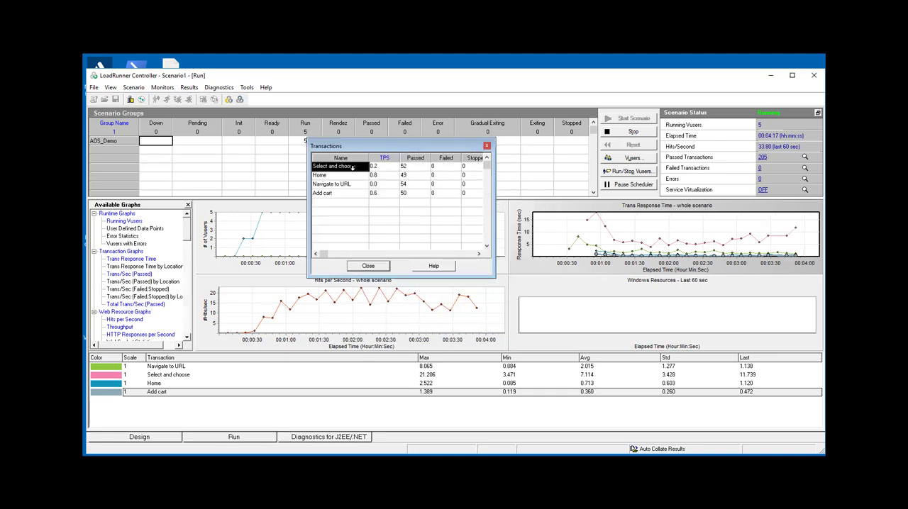
{"action": "left_click", "coordinate": [379, 266]}
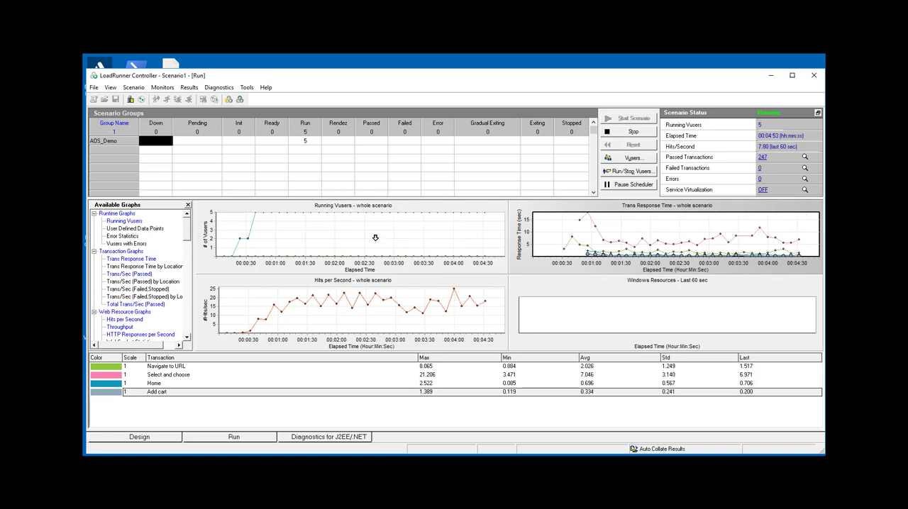
{"action": "left_click", "coordinate": [205, 366]}
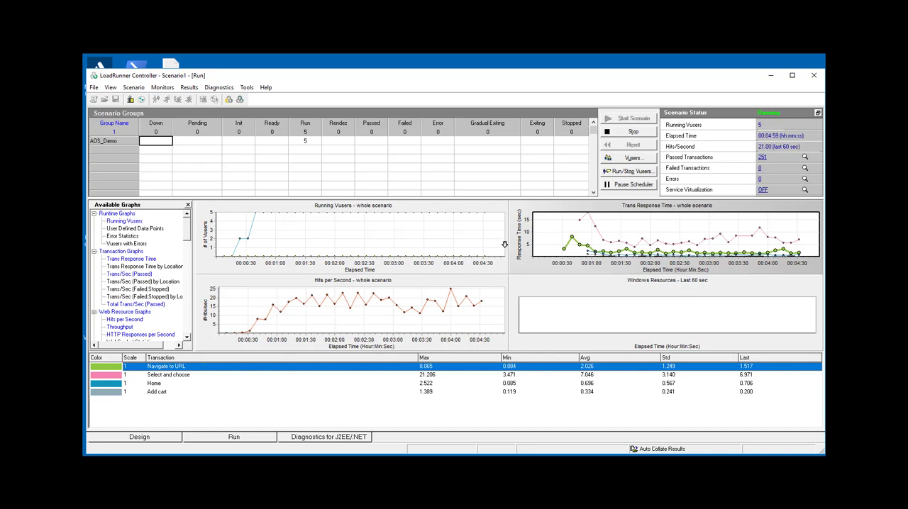
- Stop the running scenario and force the Vusers that are still exiting gradually to stop immediately
{"action": "left_click", "coordinate": [622, 129]}
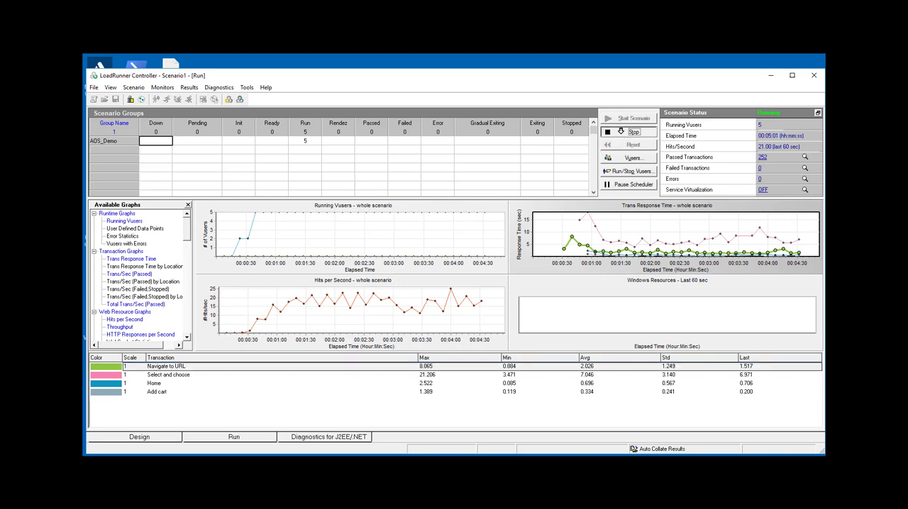
{"action": "left_click", "coordinate": [440, 288]}
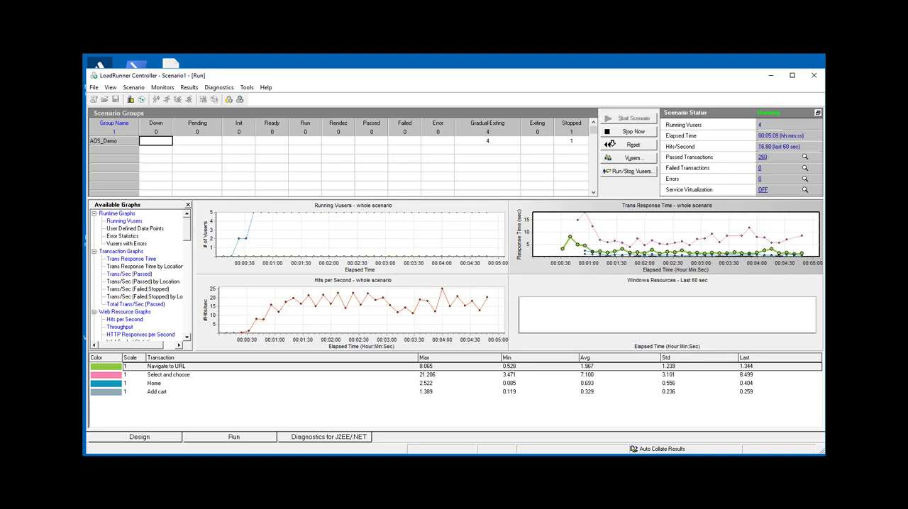
{"action": "left_click", "coordinate": [616, 130]}
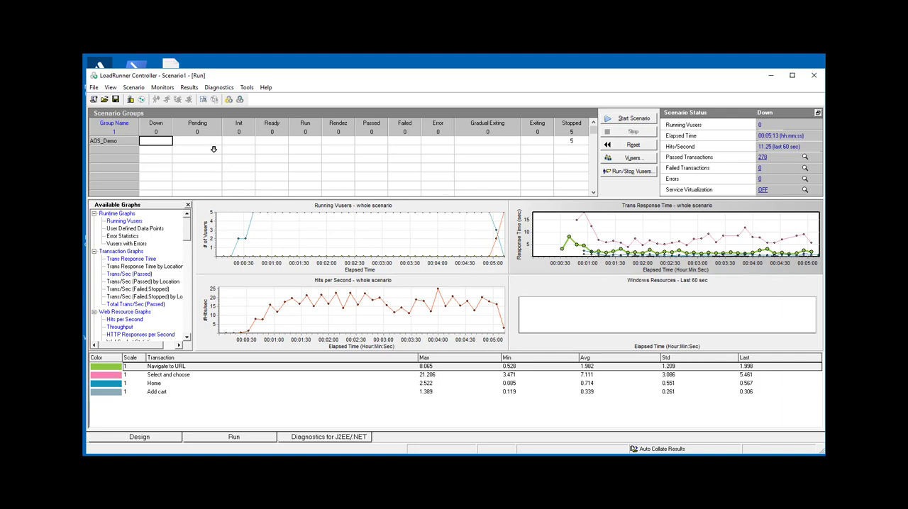
- Analyze the scenario results in LoadRunner Analysis, show the Summary Report, and dismiss the offer to view the complete data
{"action": "left_click", "coordinate": [190, 87]}
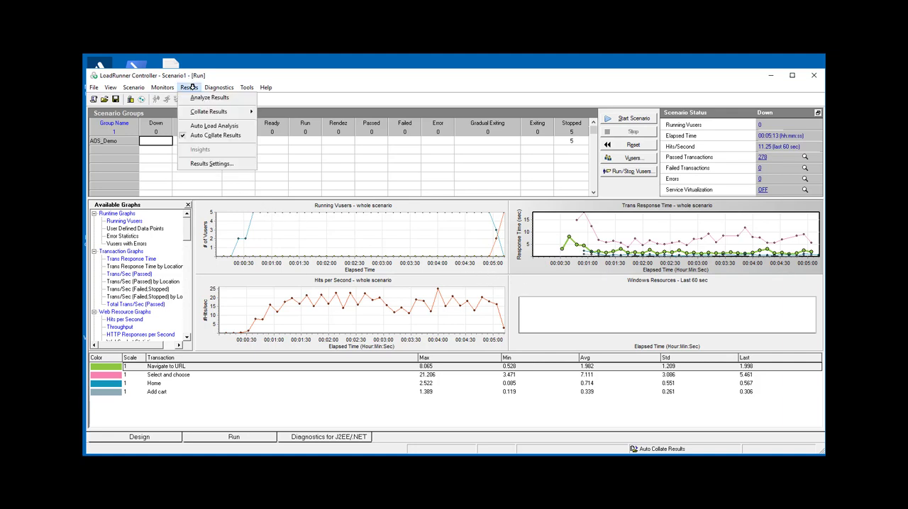
{"action": "left_click", "coordinate": [195, 98]}
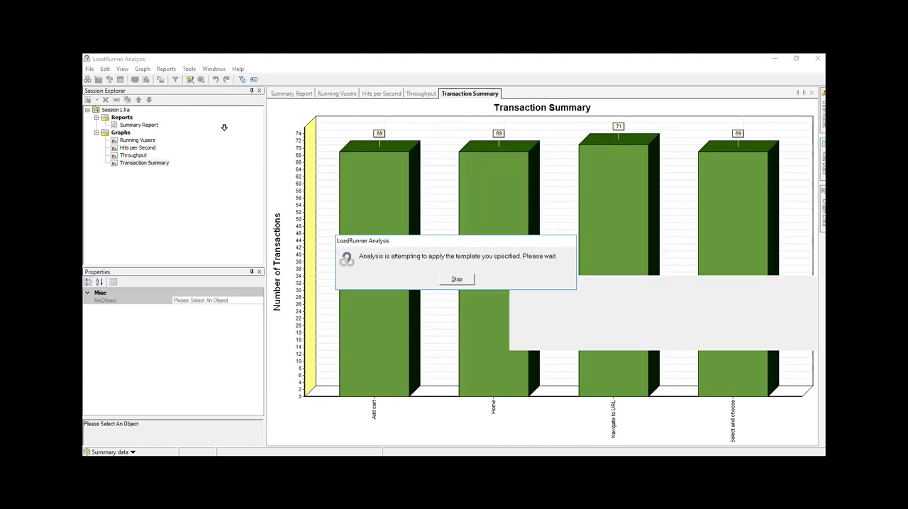
{"action": "left_click", "coordinate": [141, 126]}
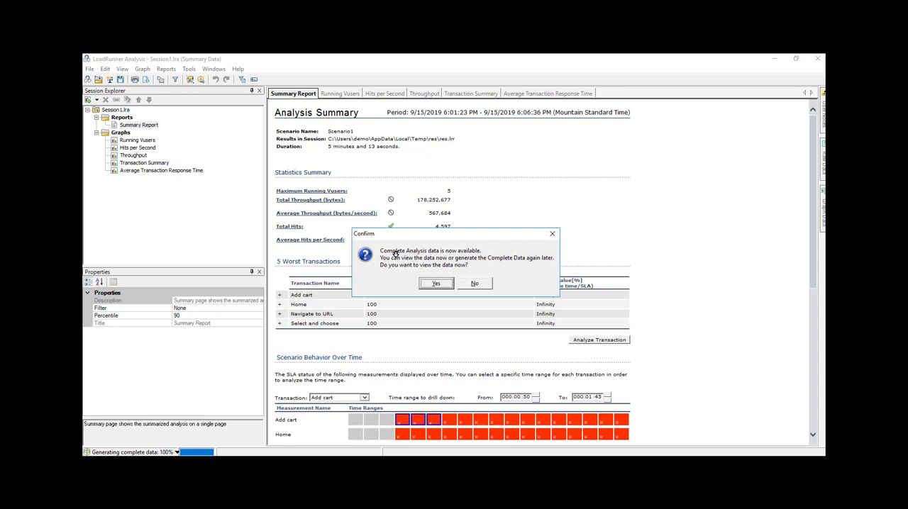
{"action": "left_click", "coordinate": [552, 234]}
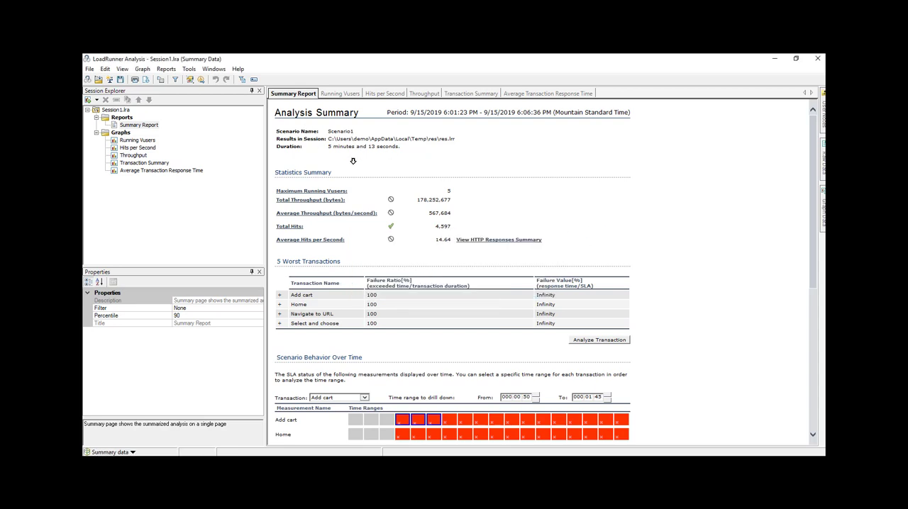
- Examine the Summary Report's duration, scenario name, statistics, worst transactions, SLA behavior over time, transaction summary and HTTP responses
{"action": "left_click_drag", "start_coordinate": [328, 146], "coordinate": [402, 146]}
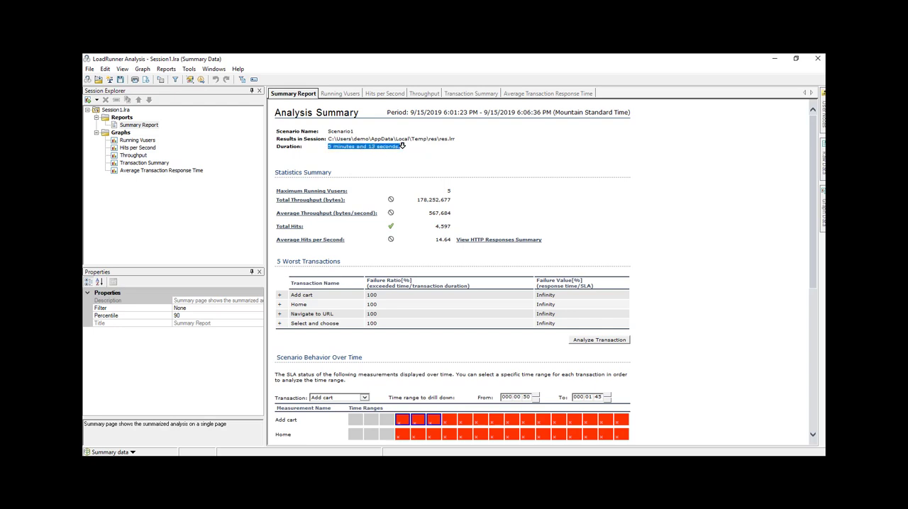
{"action": "double_click", "coordinate": [341, 131]}
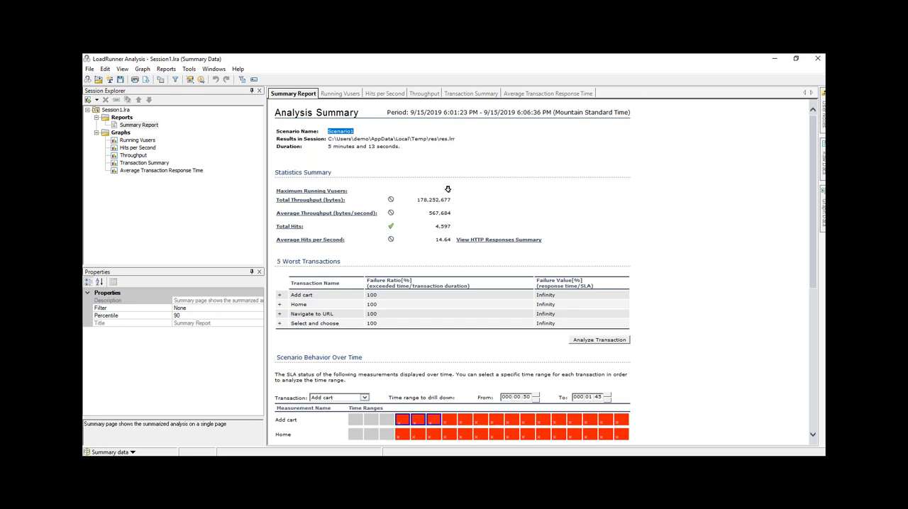
{"action": "double_click", "coordinate": [448, 190]}
{"action": "left_click_drag", "start_coordinate": [420, 200], "coordinate": [459, 209]}
{"action": "scroll", "coordinate": [421, 252], "scroll_direction": "down", "scroll_amount": 1}
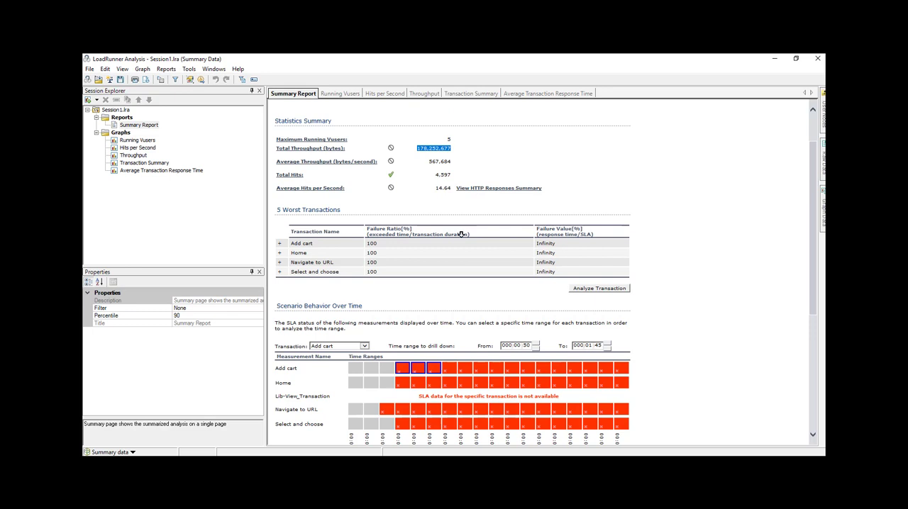
{"action": "scroll", "coordinate": [461, 234], "scroll_direction": "down", "scroll_amount": 1}
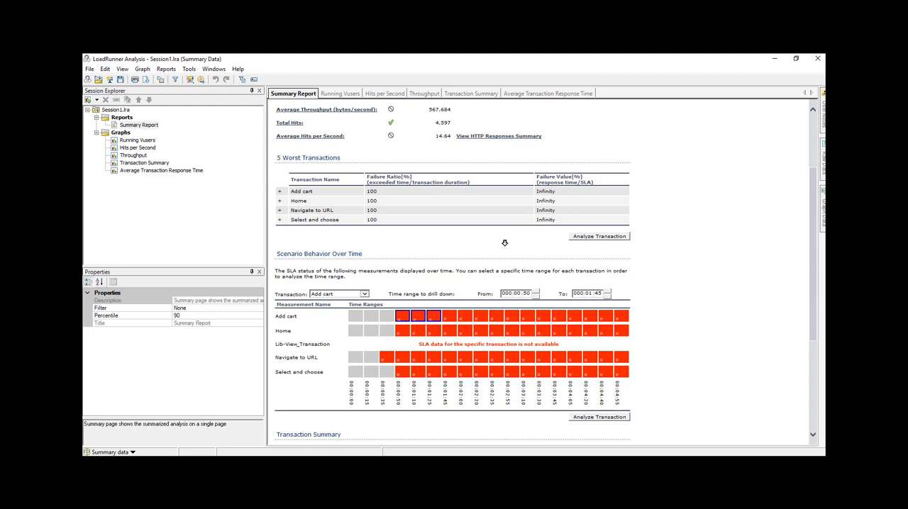
{"action": "scroll", "coordinate": [504, 243], "scroll_direction": "down", "scroll_amount": 1}
{"action": "scroll", "coordinate": [503, 242], "scroll_direction": "down", "scroll_amount": 1}
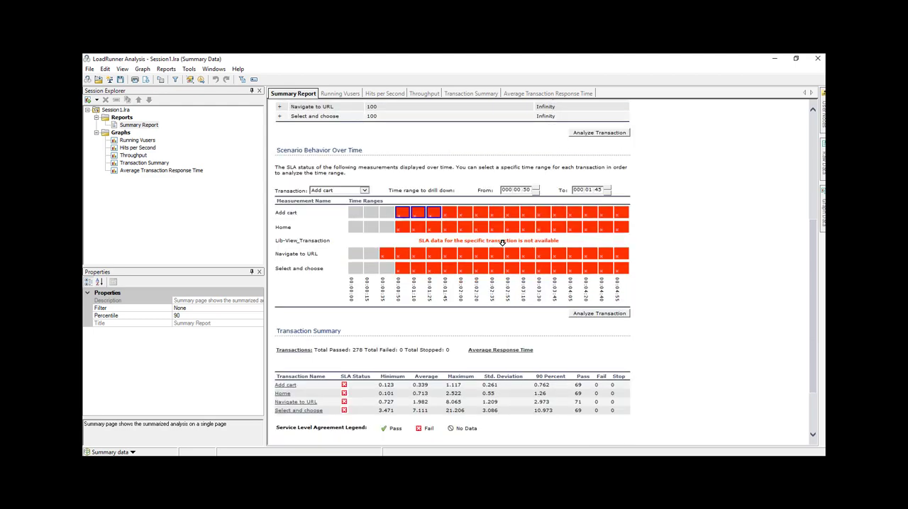
{"action": "scroll", "coordinate": [502, 244], "scroll_direction": "down", "scroll_amount": 1}
{"action": "scroll", "coordinate": [502, 243], "scroll_direction": "down", "scroll_amount": 1}
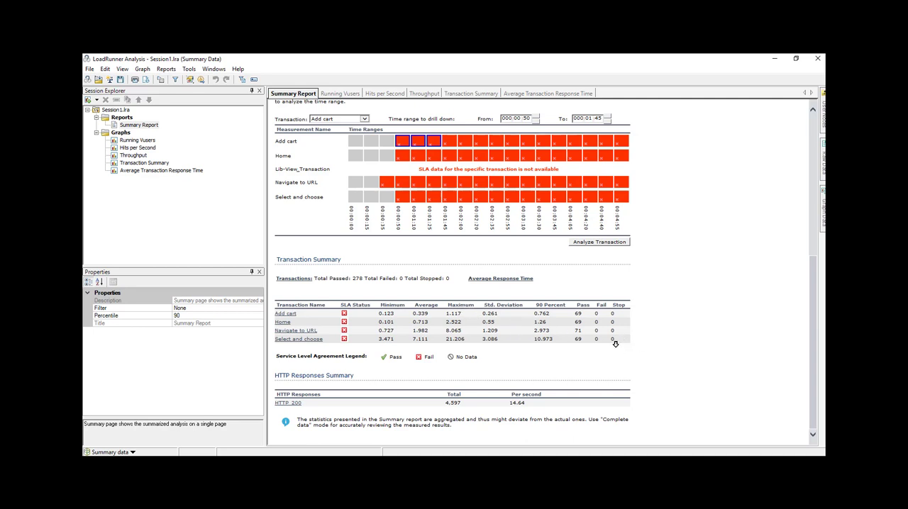
- View the Running Vusers, Hits per Second, Throughput and Transaction Summary graphs of the analysis session in turn
{"action": "left_click", "coordinate": [138, 139]}
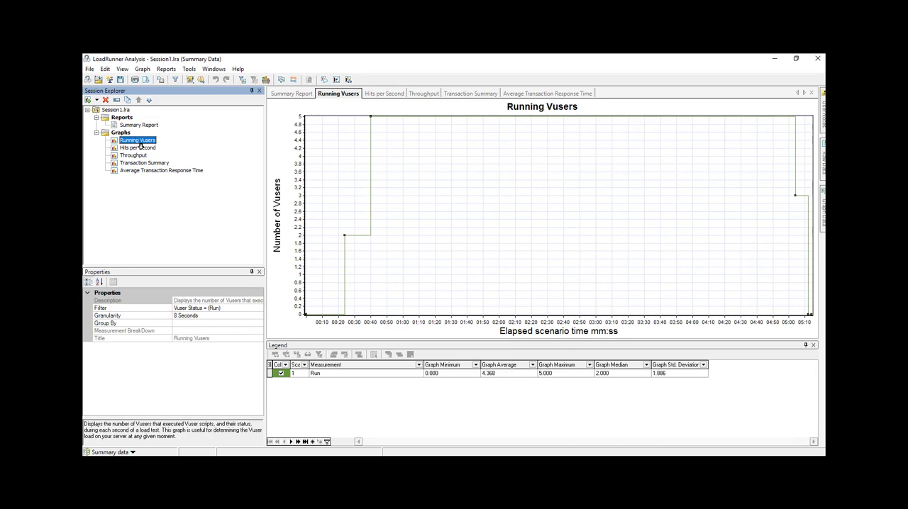
{"action": "left_click", "coordinate": [140, 147]}
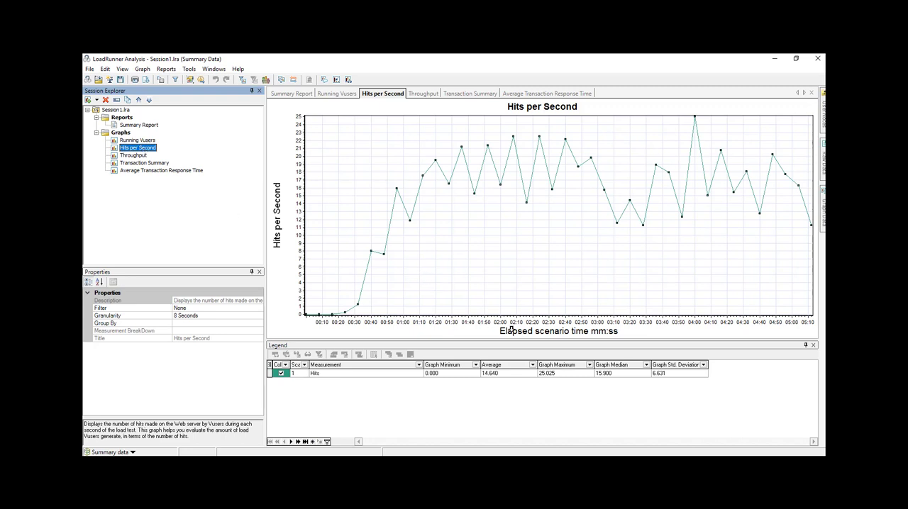
{"action": "left_click", "coordinate": [136, 153]}
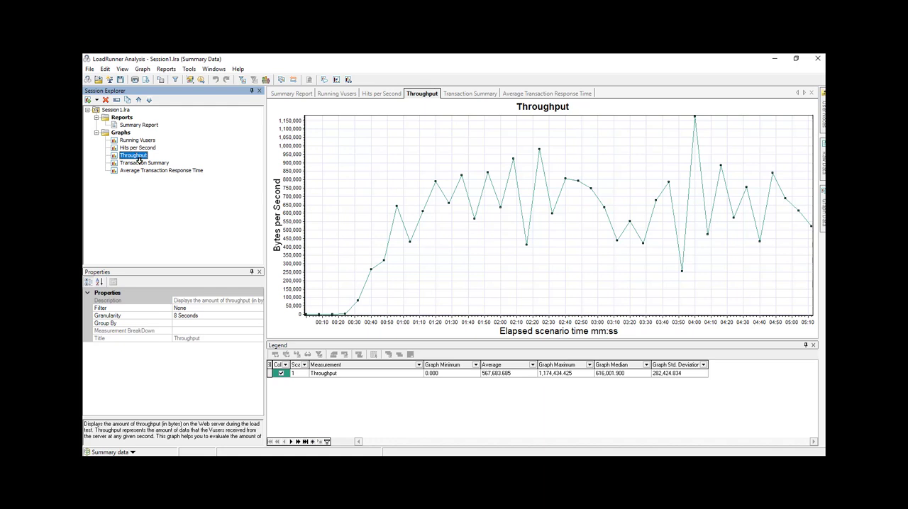
{"action": "left_click", "coordinate": [140, 162]}
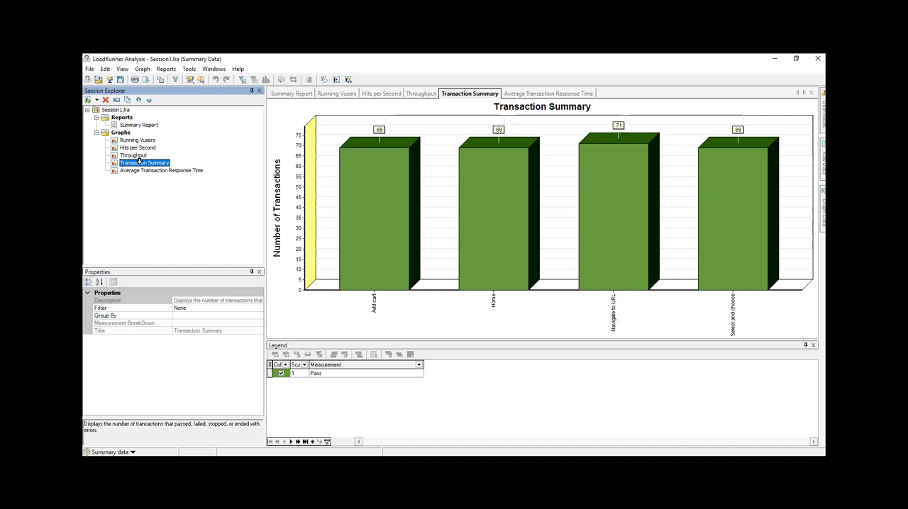
- Show the Average Transaction Response Time graph and highlight its Select and choose and Navigate to URL lines in turn
{"action": "left_click", "coordinate": [142, 171]}
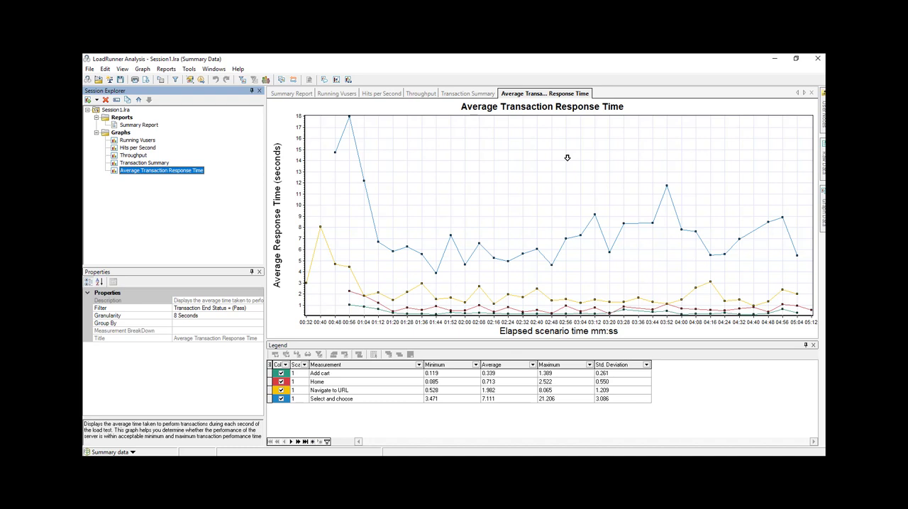
{"action": "left_click", "coordinate": [360, 398]}
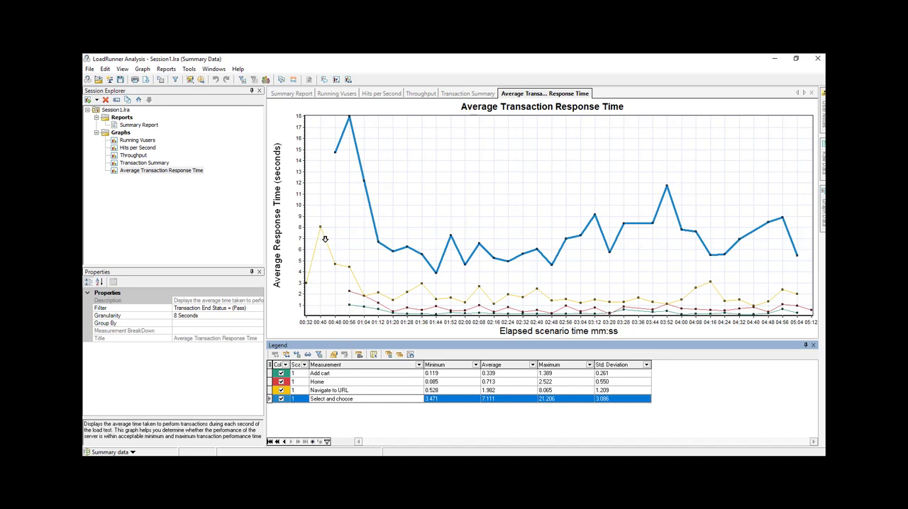
{"action": "left_click", "coordinate": [336, 390]}
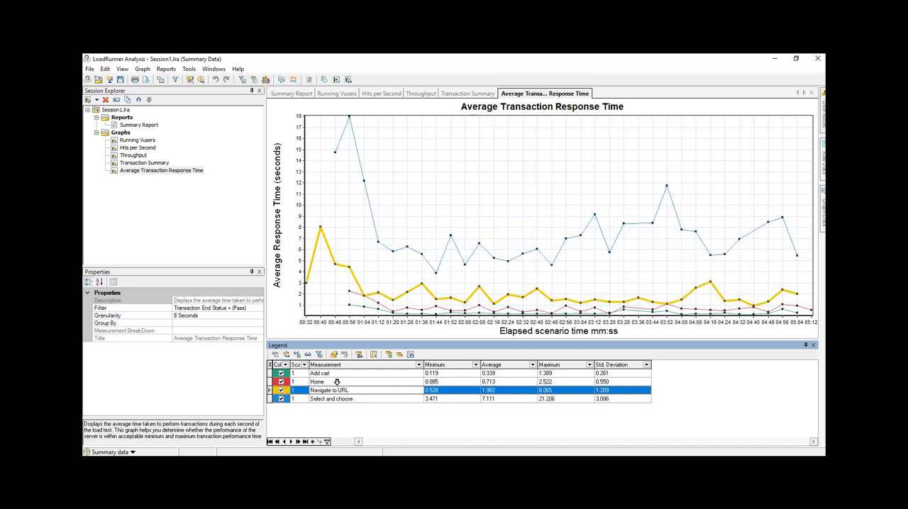
- Highlight the Home and Add cart lines in turn on the Average Transaction Response Time graph
{"action": "left_click", "coordinate": [336, 382]}
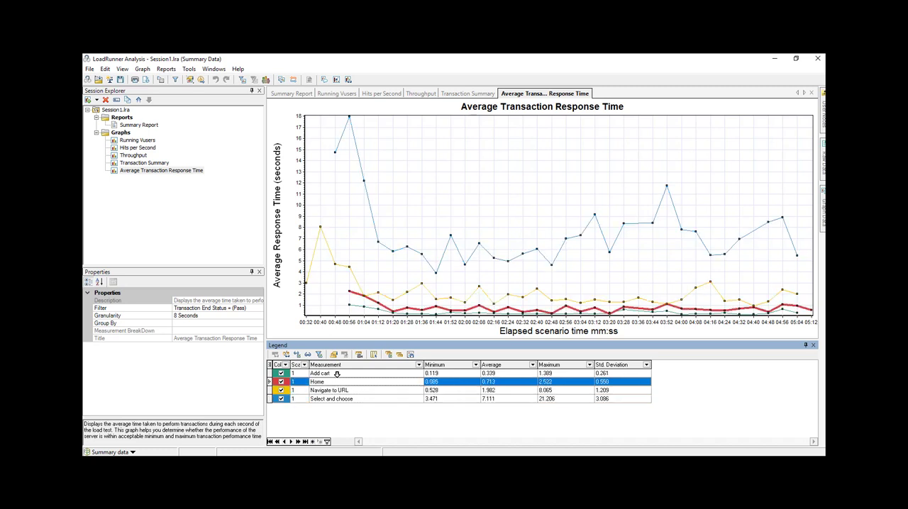
{"action": "left_click", "coordinate": [337, 372]}
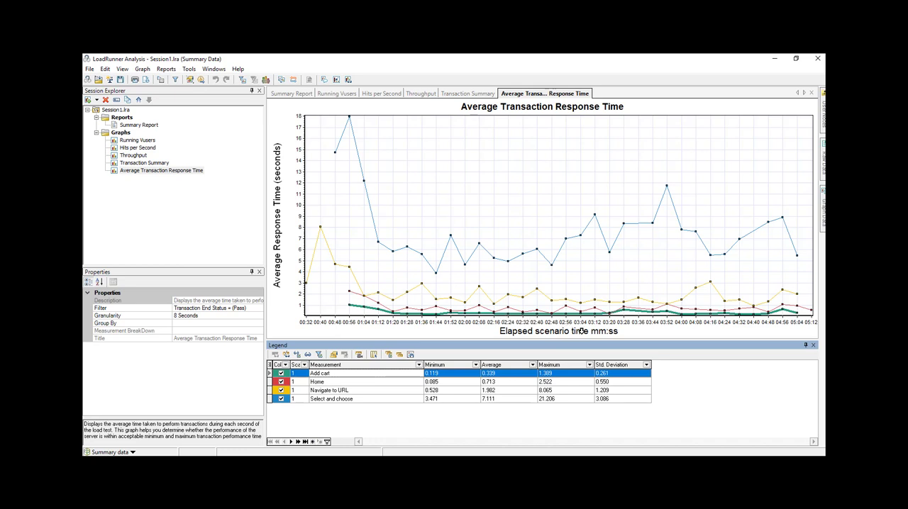
{"action": "left_click", "coordinate": [468, 267]}
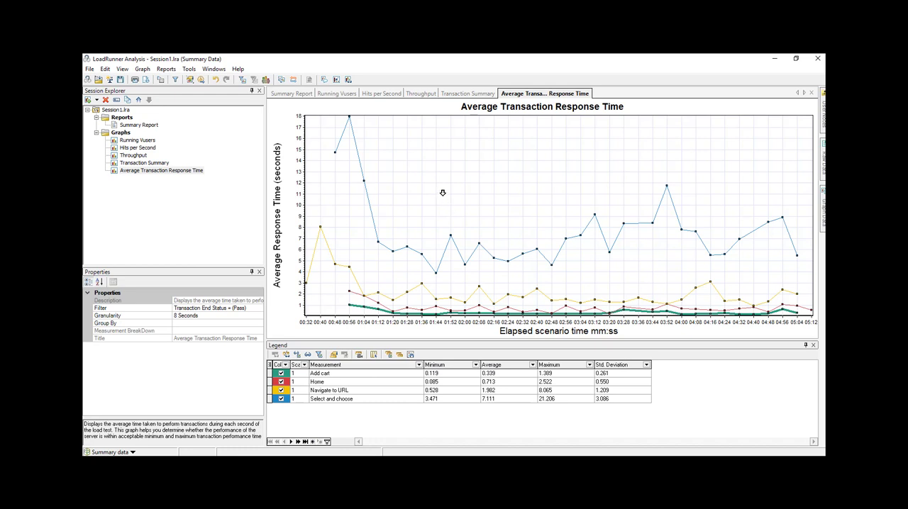
- Auto-correlate the Add cart measurement of the Average Transaction Response Time graph over the time range 000:01:58 to 000:05:07
{"action": "right_click", "coordinate": [437, 182]}
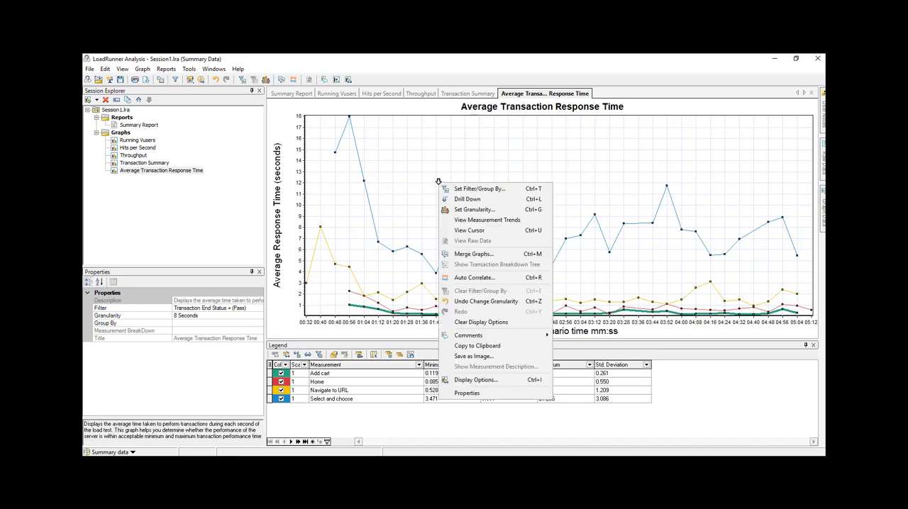
{"action": "left_click", "coordinate": [475, 277]}
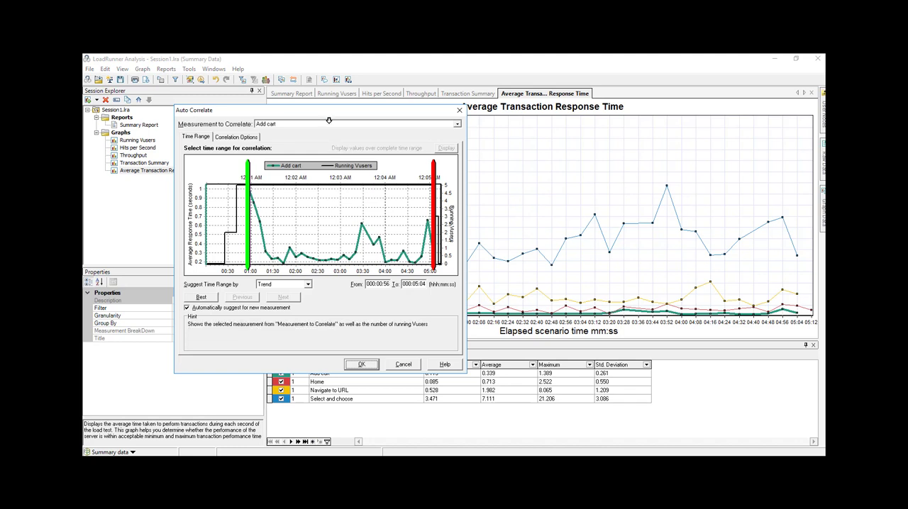
{"action": "left_click_drag", "start_coordinate": [323, 110], "coordinate": [482, 98]}
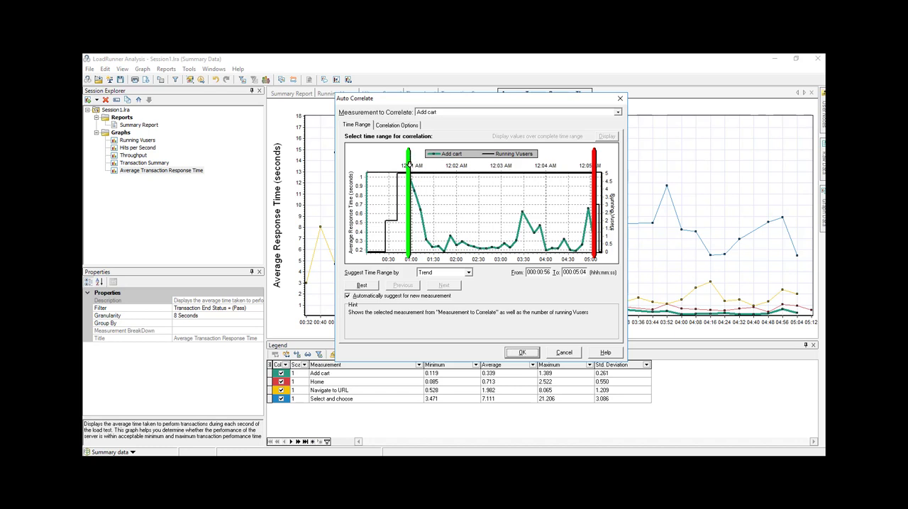
{"action": "mouse_move", "coordinate": [409, 165]}
{"action": "left_mouse_down"}
{"action": "mouse_move", "coordinate": [395, 164]}
{"action": "mouse_move", "coordinate": [453, 164]}
{"action": "left_mouse_up"}
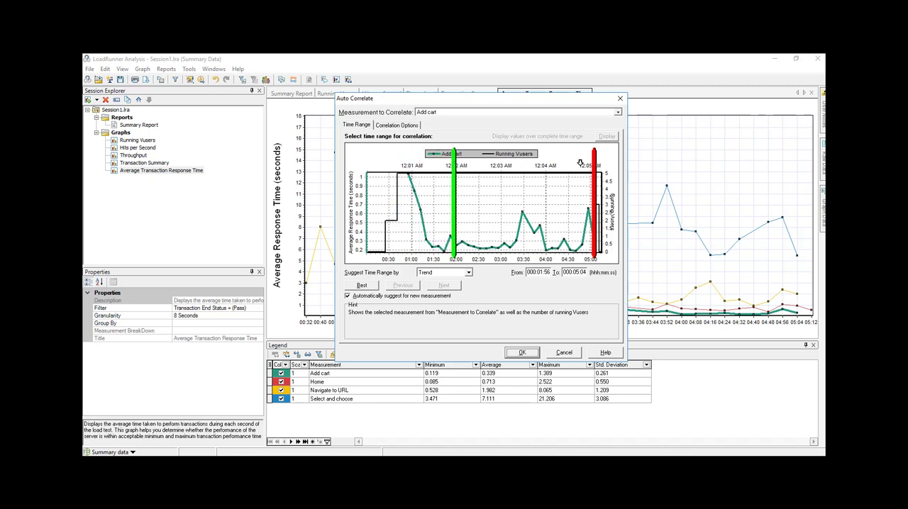
{"action": "left_click_drag", "start_coordinate": [596, 156], "coordinate": [596, 157]}
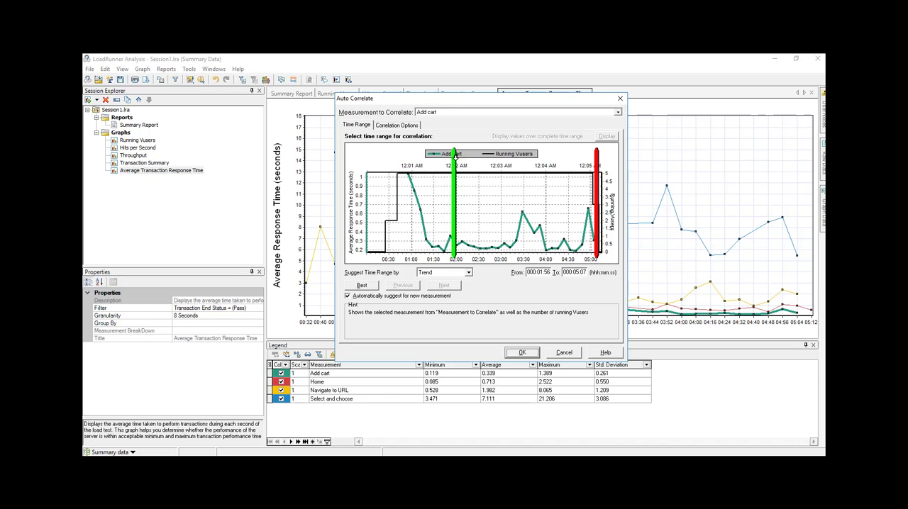
{"action": "left_click_drag", "start_coordinate": [454, 154], "coordinate": [457, 155]}
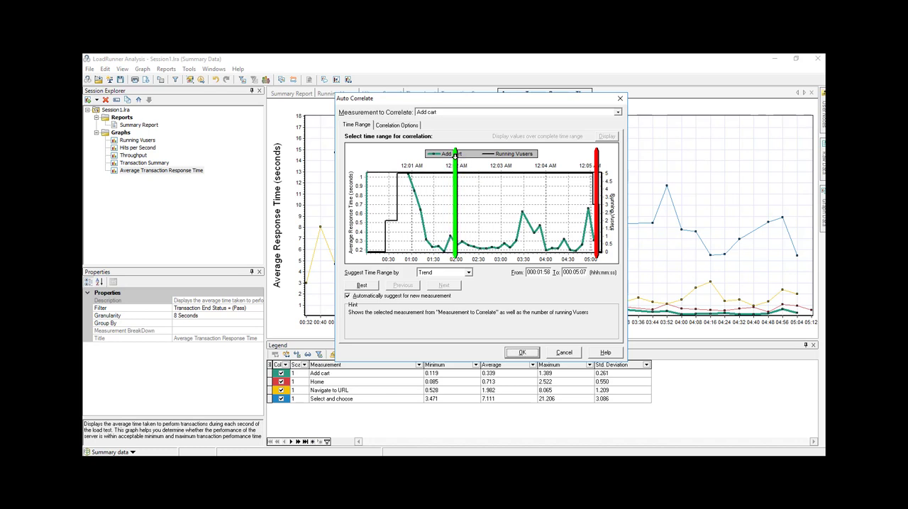
{"action": "left_click", "coordinate": [523, 352]}
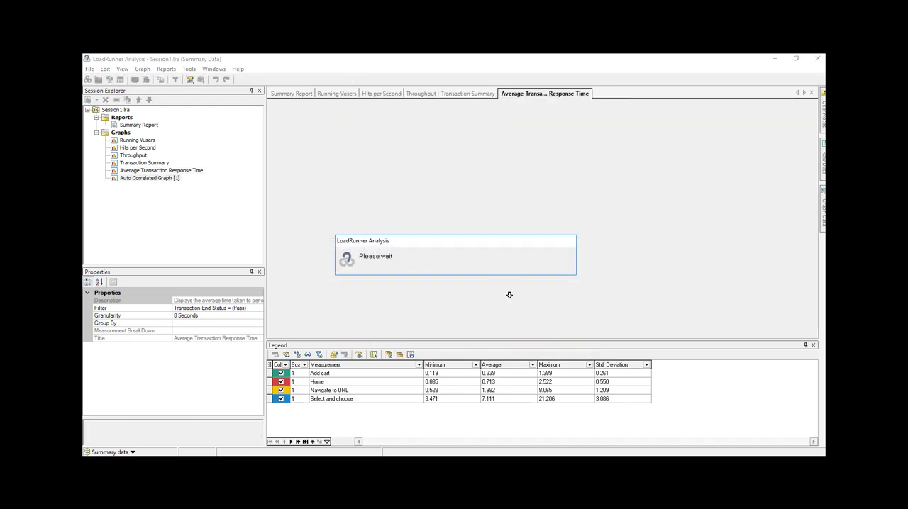